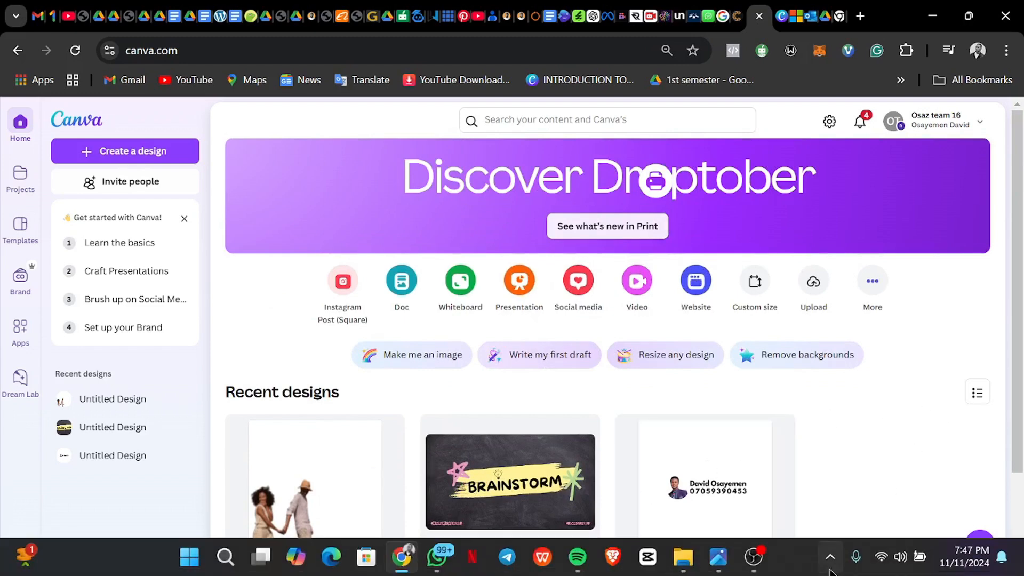
Step: Examine the three-part banner design in the reference image IMG_2816.PNG in Photos, returning to Chrome when done
left_click(713, 565)
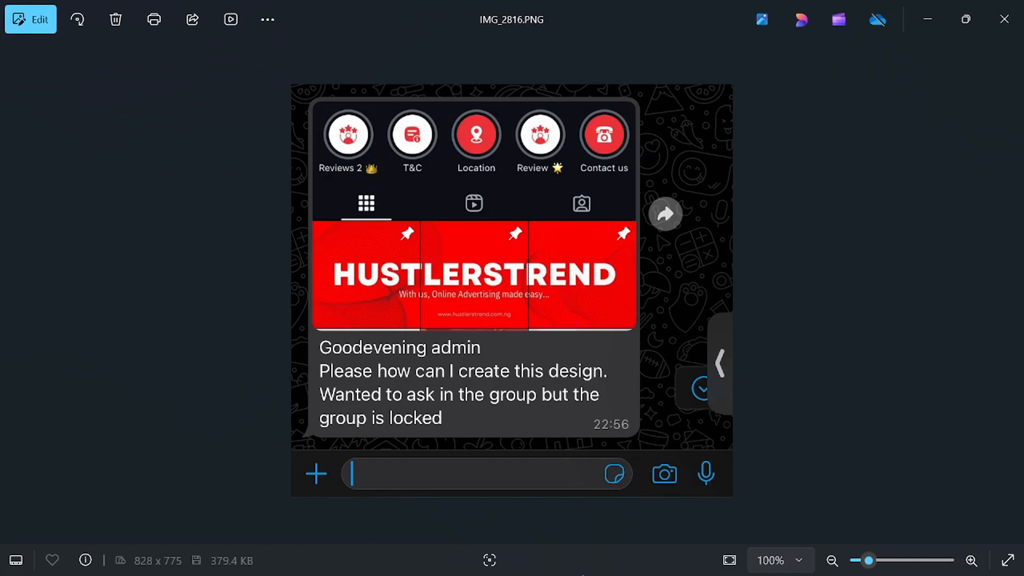
key("super+Tab")
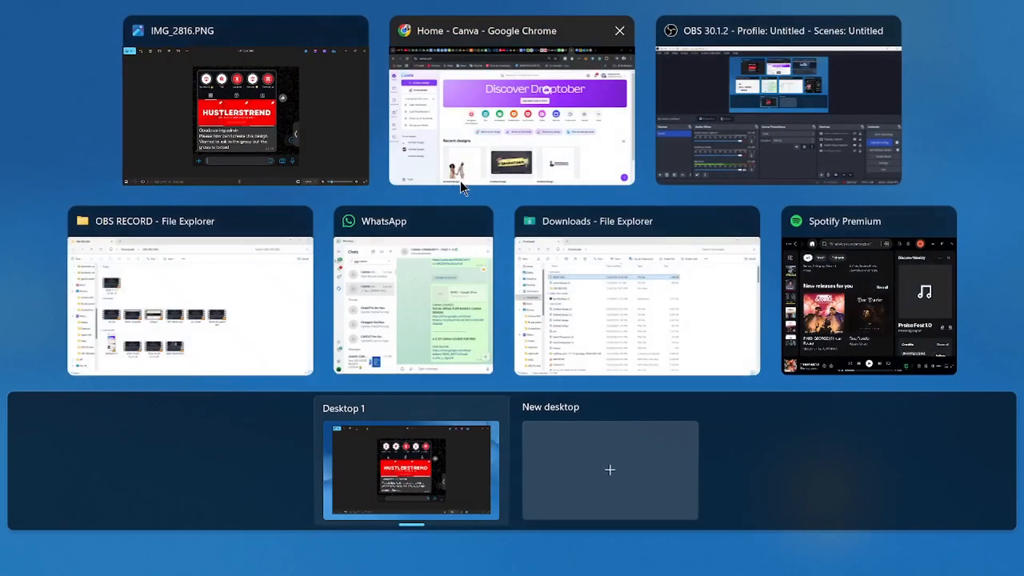
left_click(534, 106)
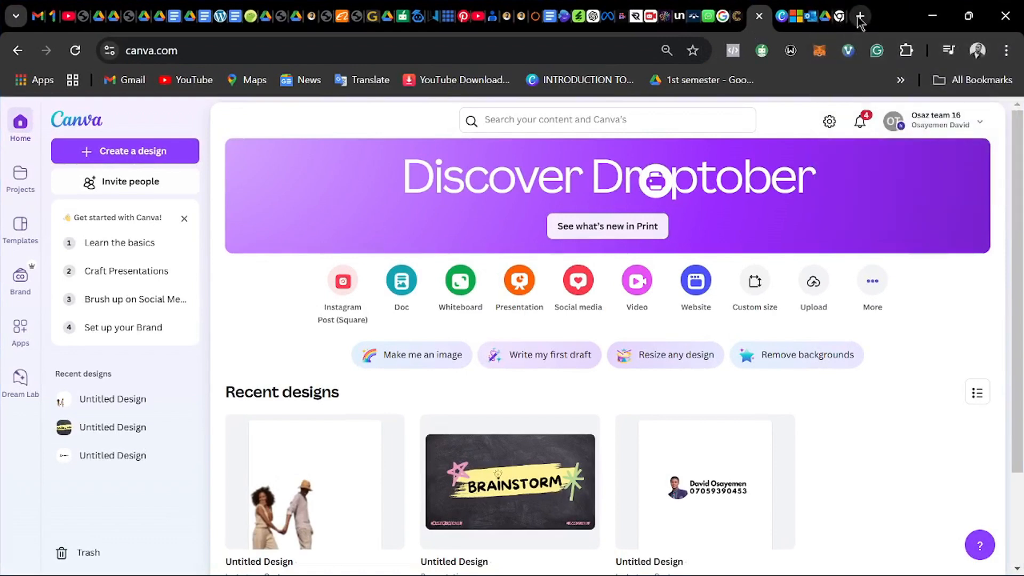
Step: Search Google for "what is instagram carousel" in a new browser tab and read the overview
left_click(838, 20)
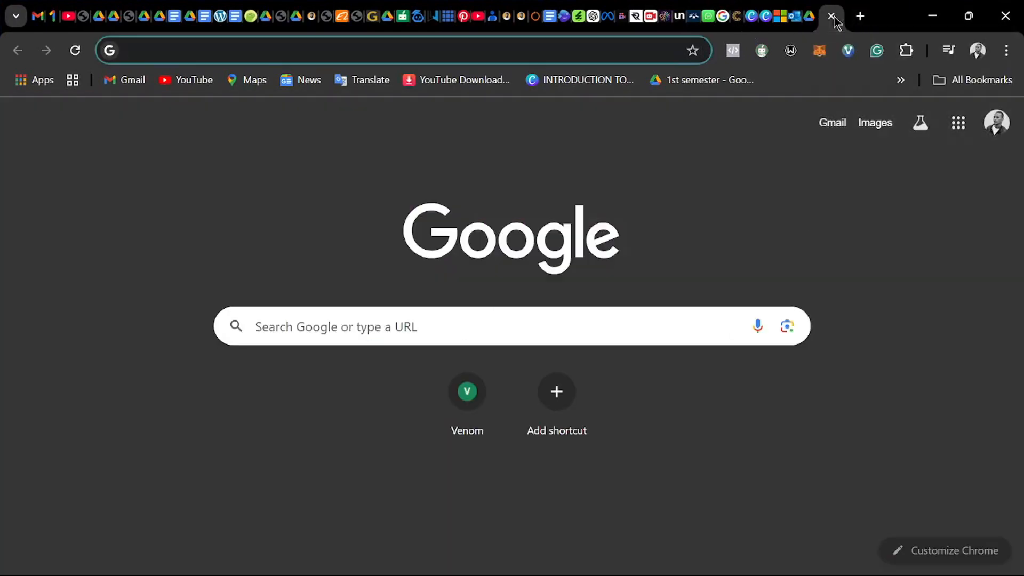
type("what")
key("Return")
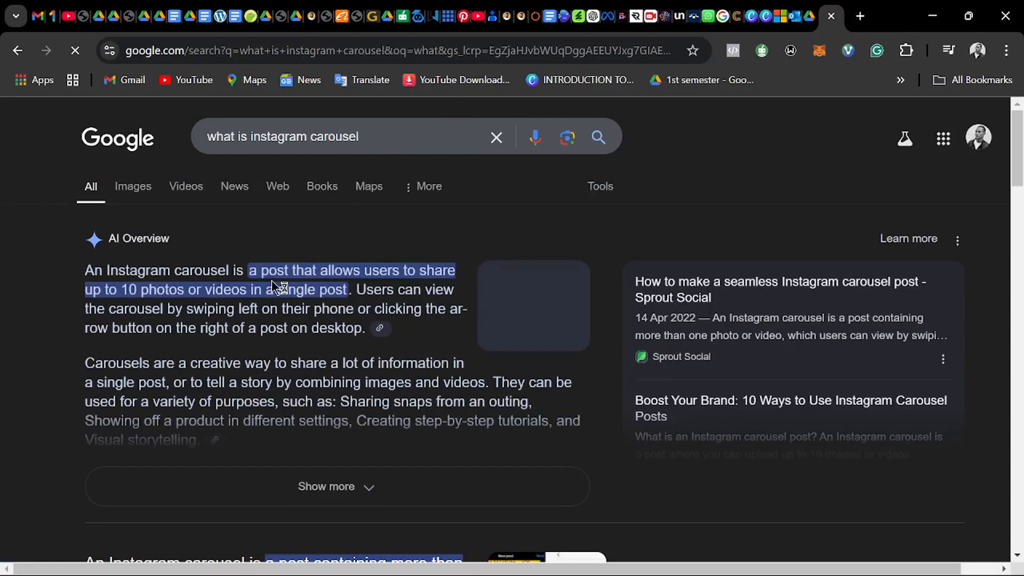
scroll(245, 341, "down", 1)
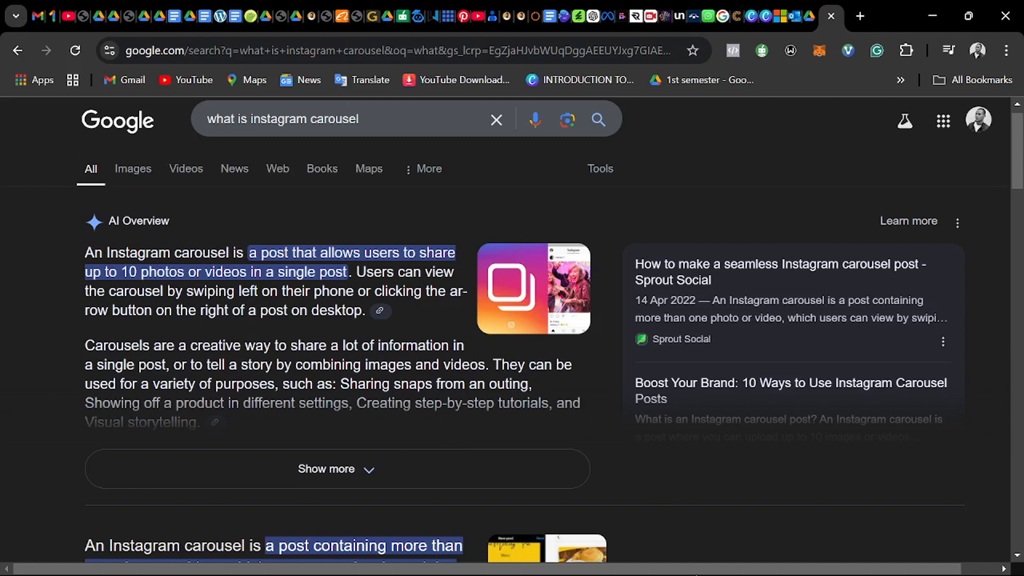
Step: Review the pinned HUSTLERSTREND banner in the reference image again, and return to the Canva home page in Chrome
left_click(731, 564)
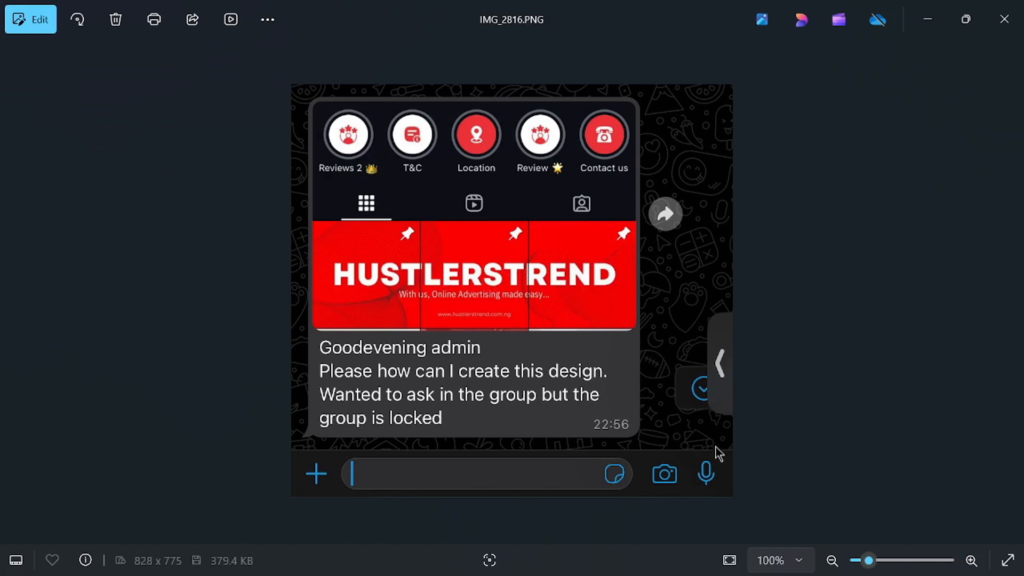
key("super+Tab")
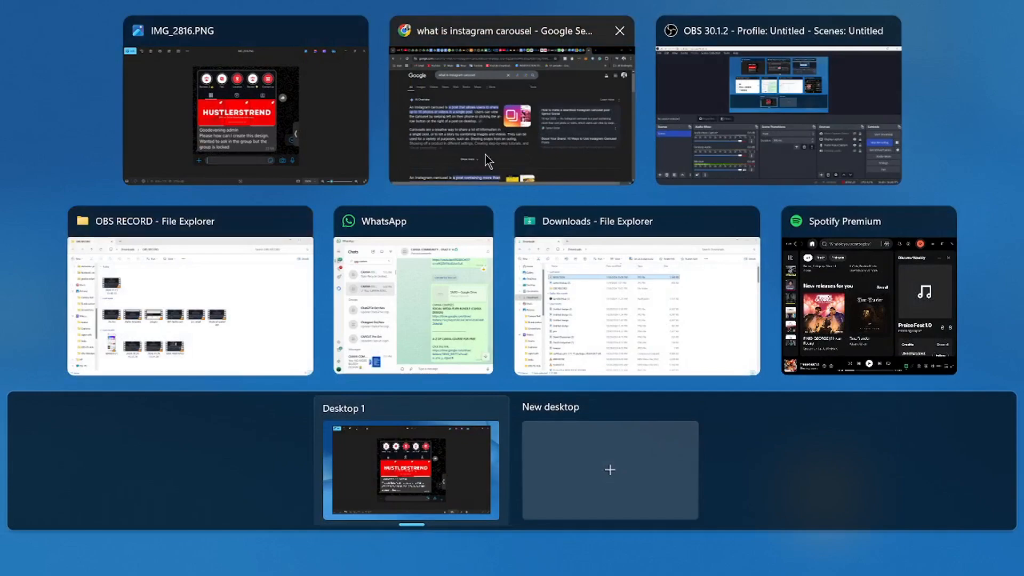
left_click(536, 129)
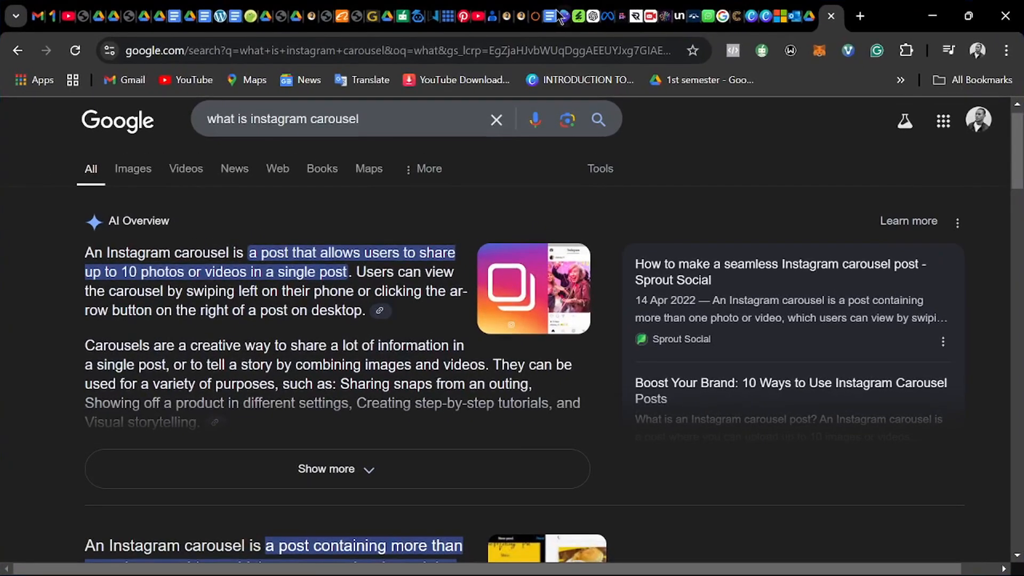
left_click(754, 21)
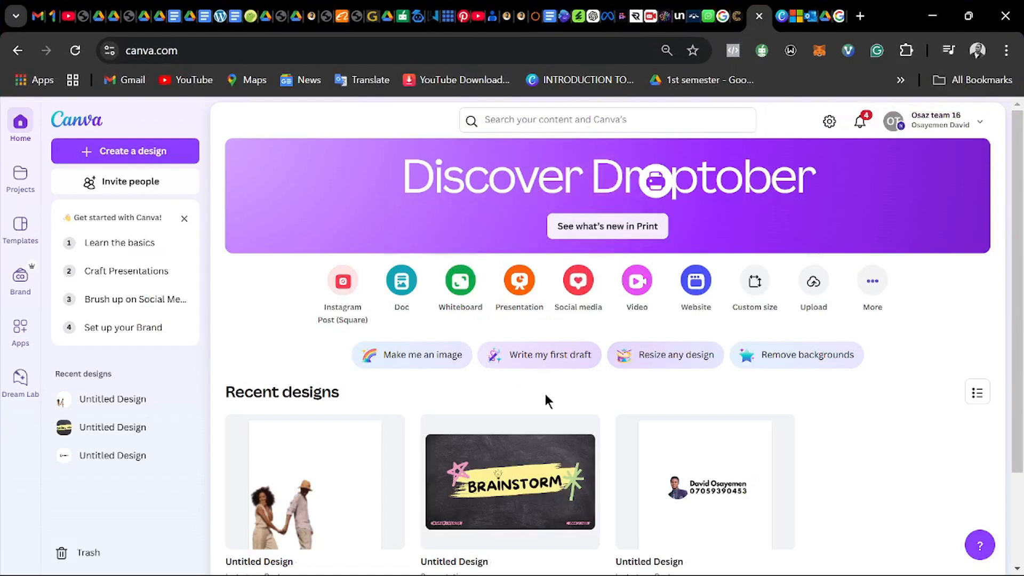
scroll(545, 394, "down", 2)
scroll(545, 394, "up", 2)
left_click(872, 281)
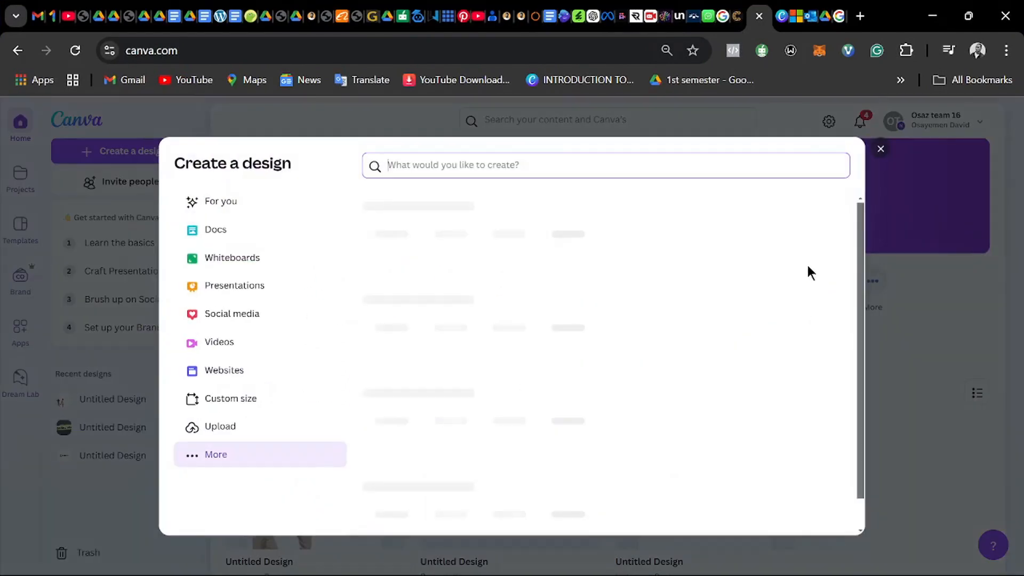
left_click(881, 150)
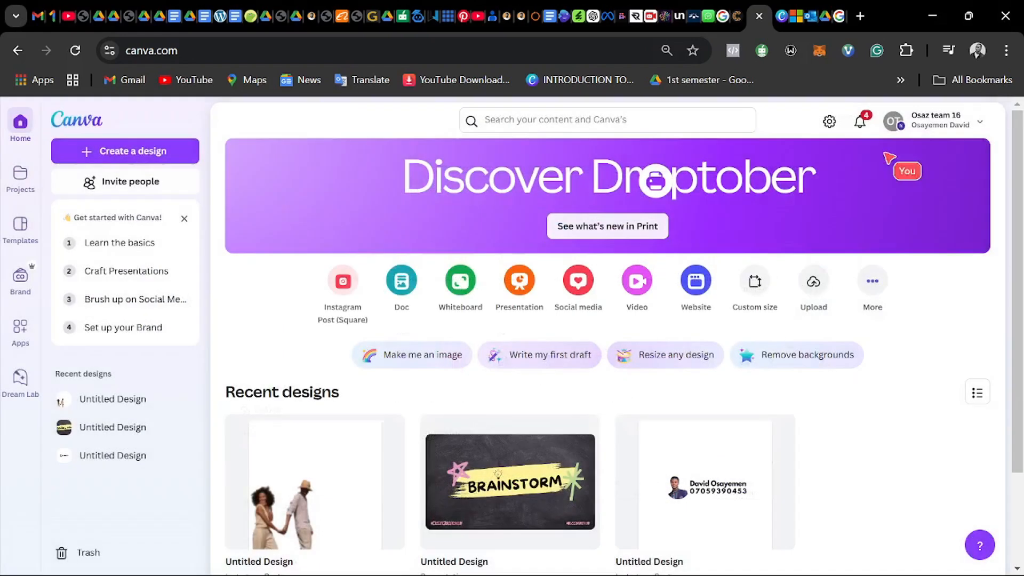
Step: Start a custom-size design in pixels and set its height to 1080
left_click(753, 287)
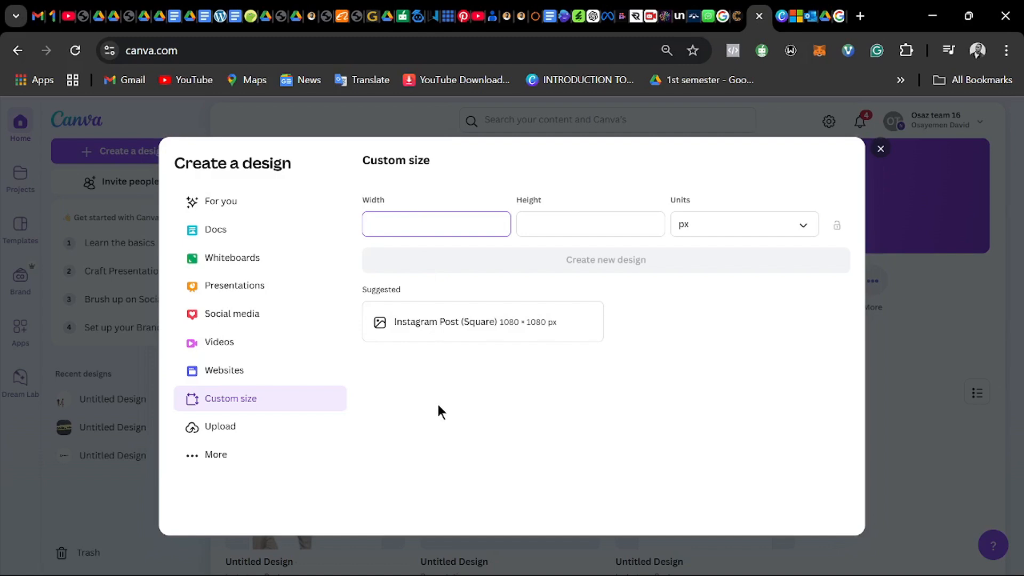
left_click(555, 226)
type("10")
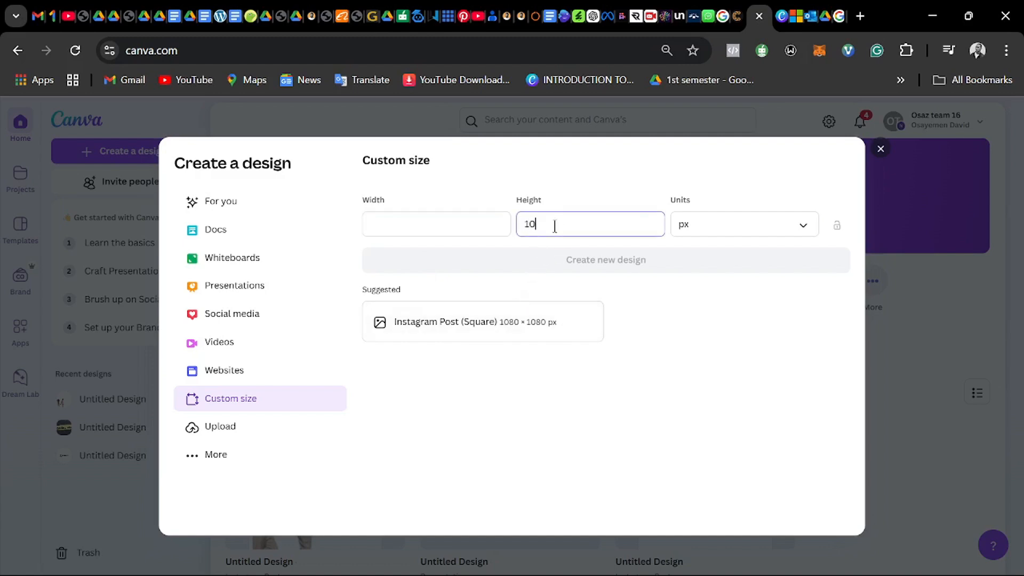
type("80")
left_click(472, 229)
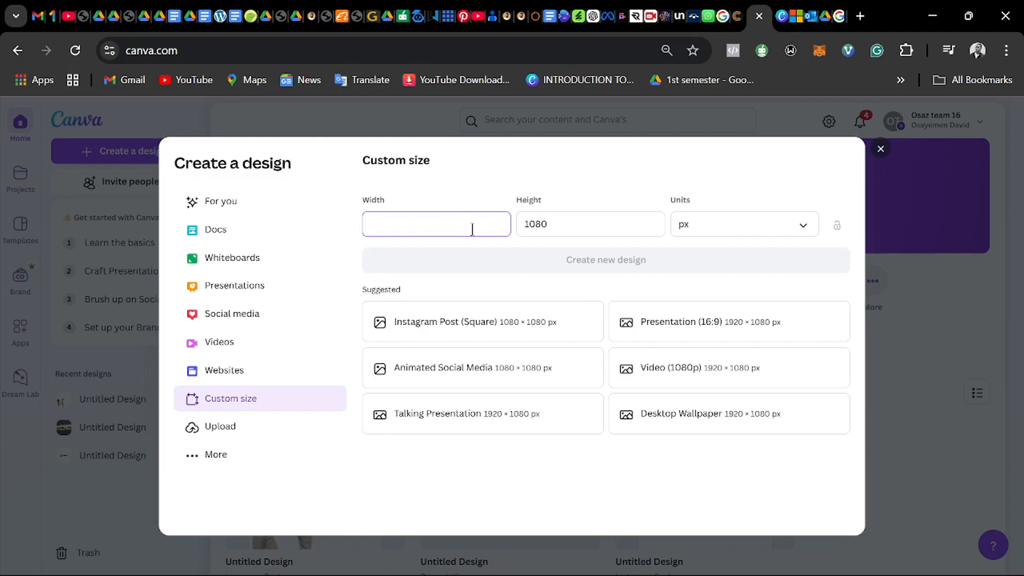
Step: Open the Calculator app and multiply 1080 by 3 to work out the width of three posts
mouse_move(332, 575)
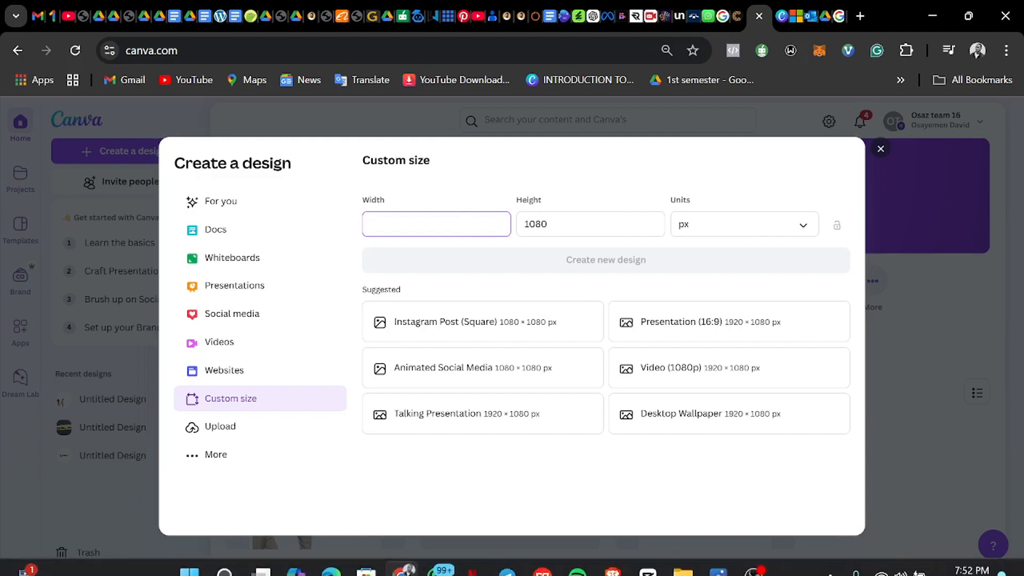
left_click(227, 565)
type("cal")
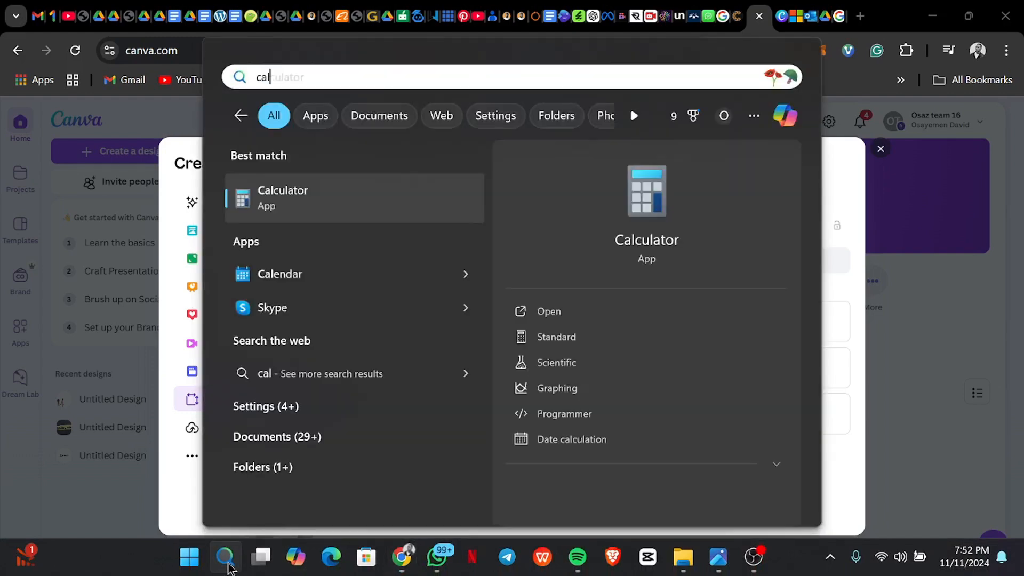
key("Return")
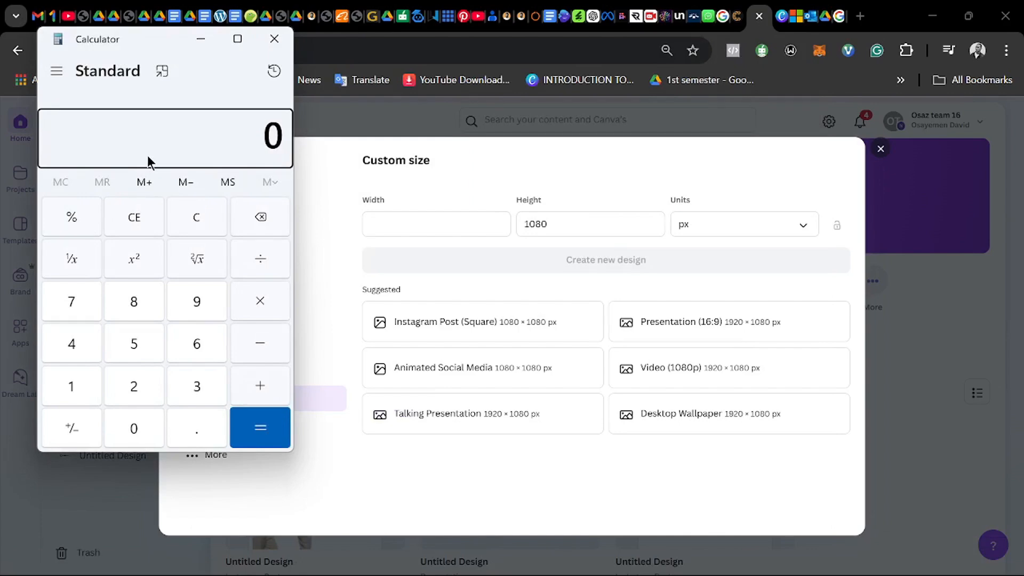
type("1,080")
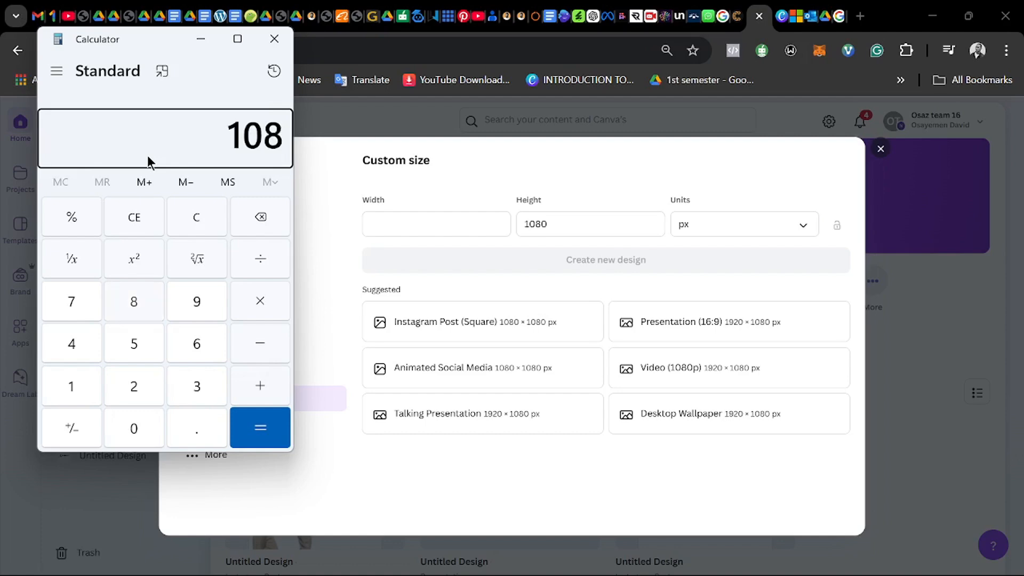
left_click(251, 309)
type("3")
key("Return")
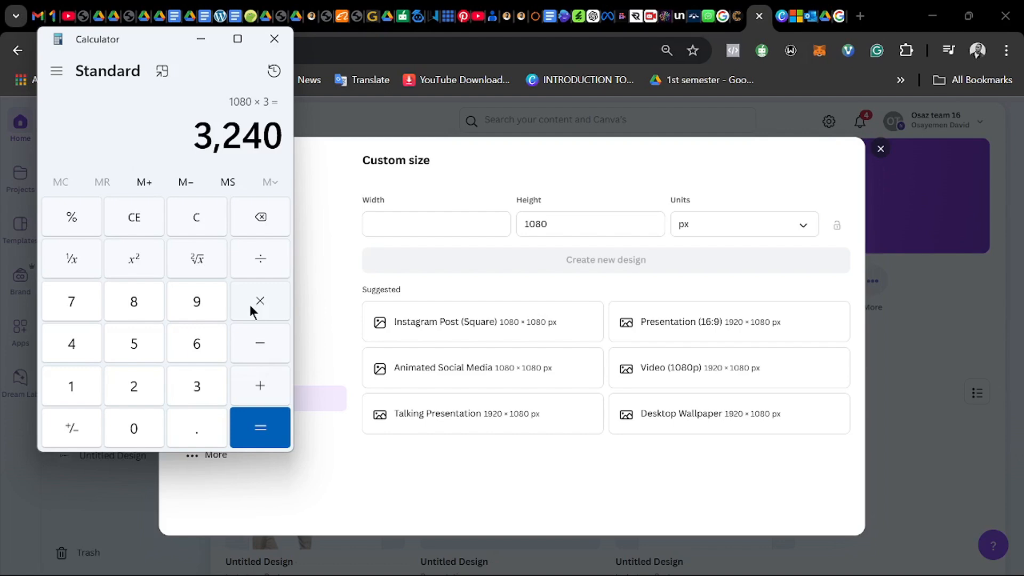
Step: Set the custom design's width to 3240 px and create the new design
left_click(386, 223)
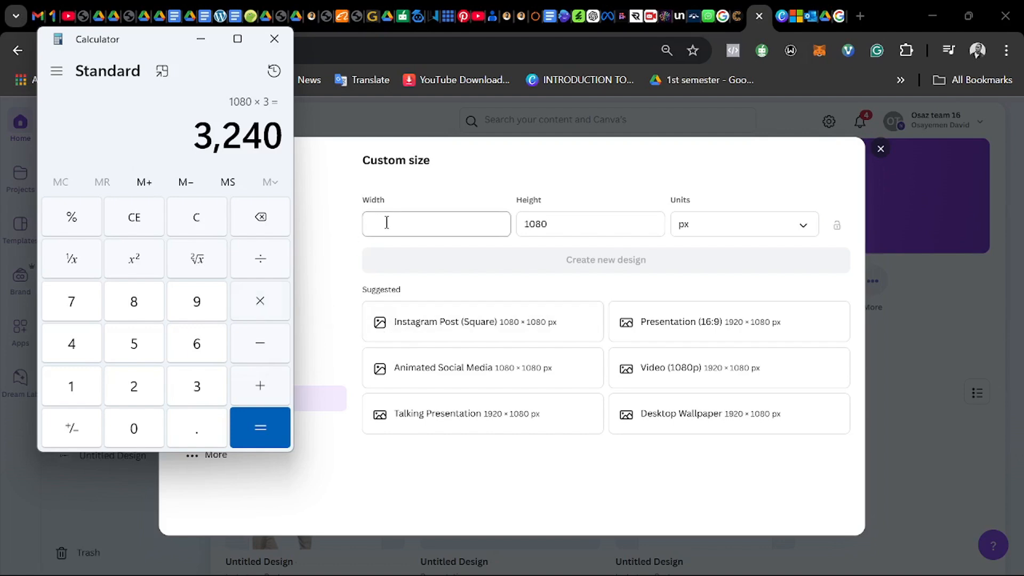
type("3240")
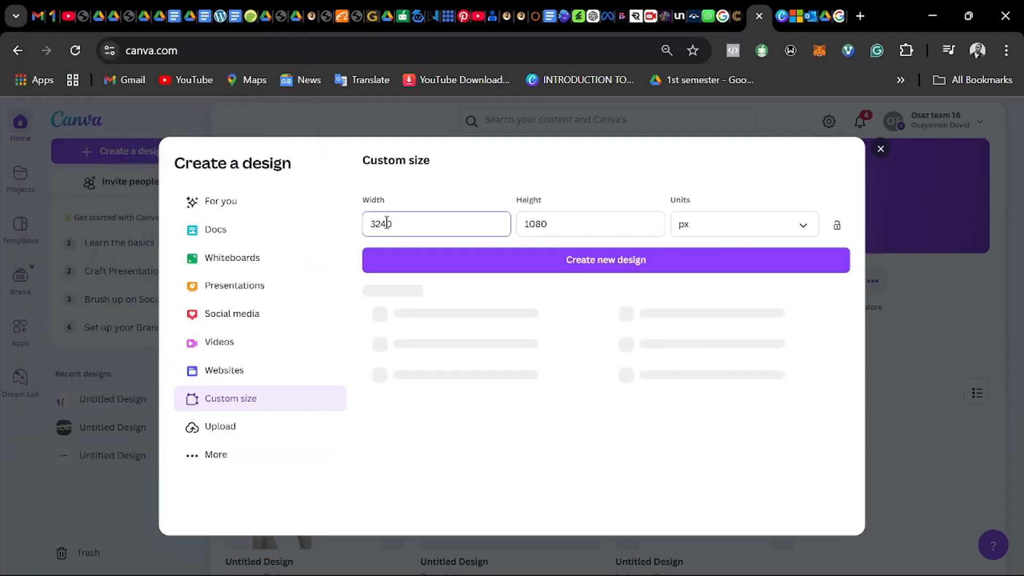
left_click(656, 270)
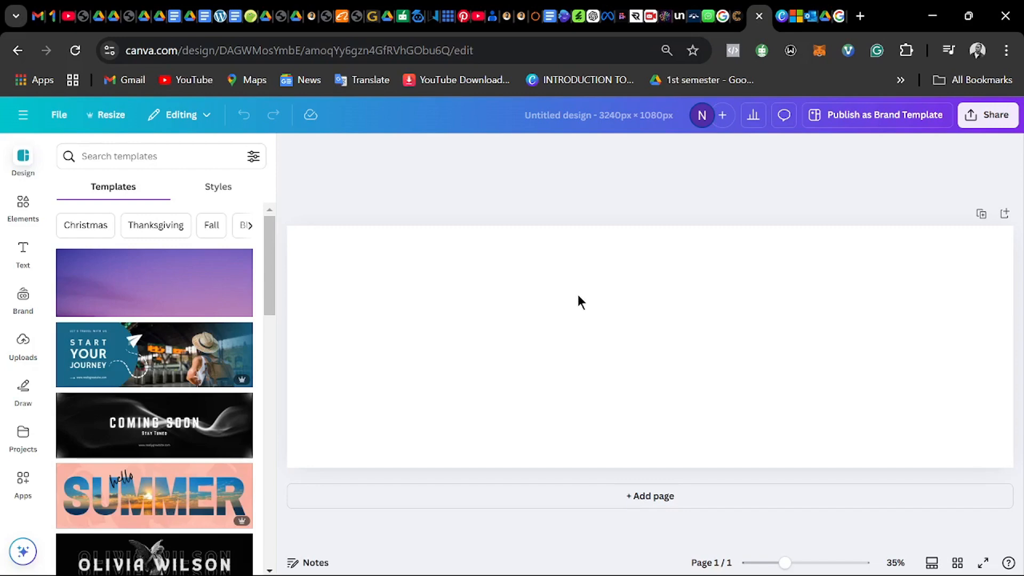
Step: Fill the blank page's background with the custom dark green #096438
left_click(519, 305)
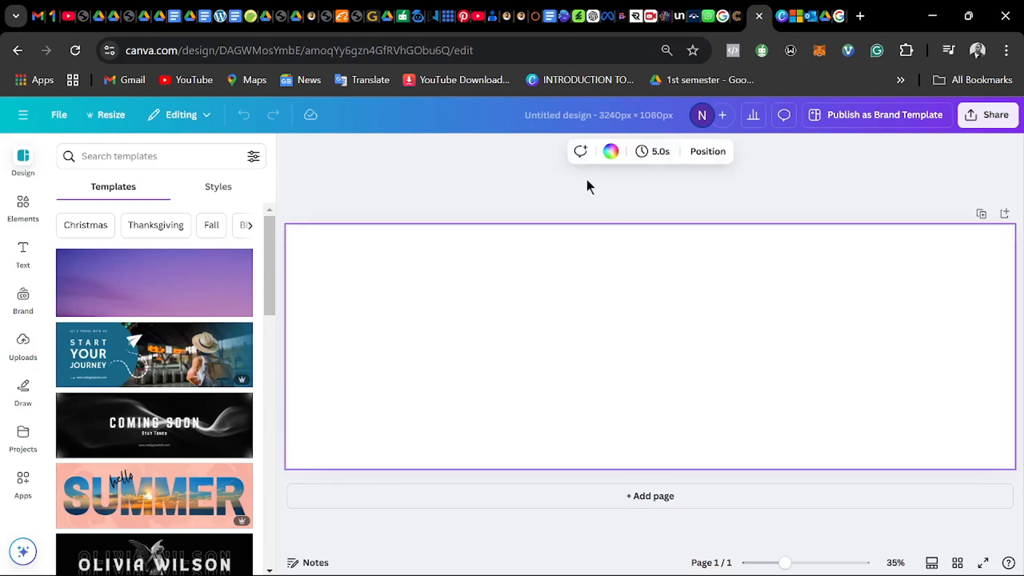
left_click(611, 152)
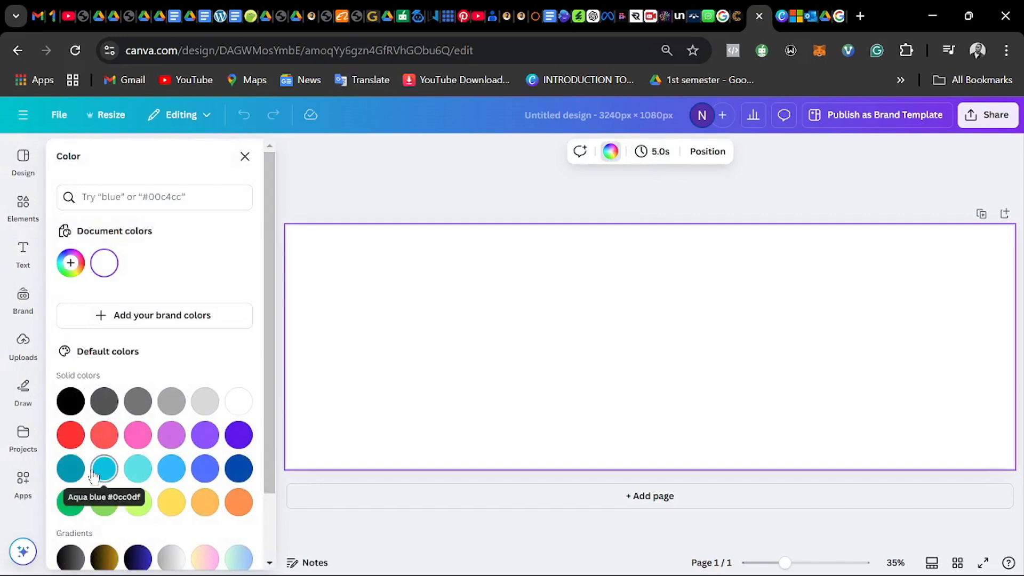
left_click(71, 502)
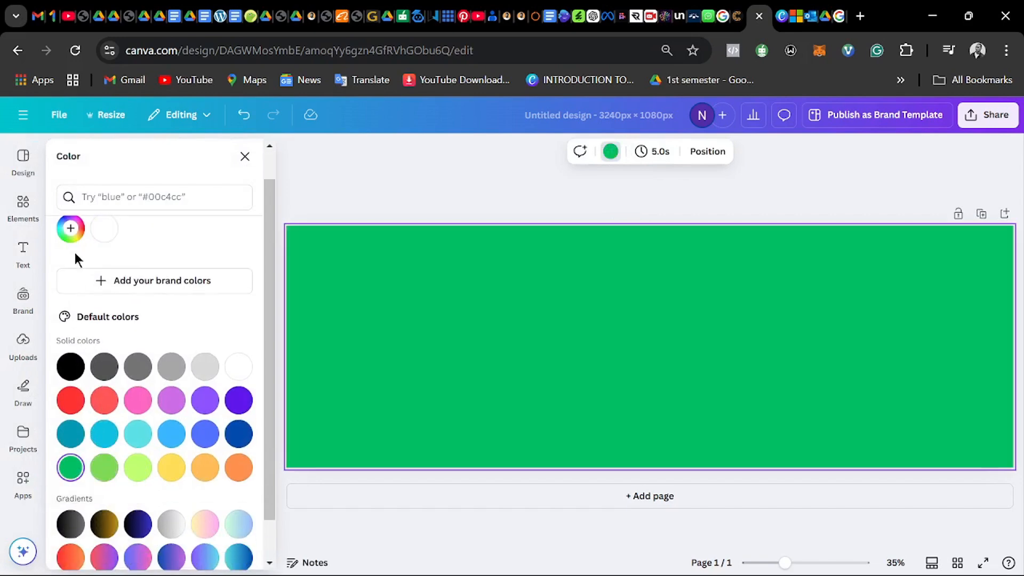
left_click(71, 228)
left_click(192, 305)
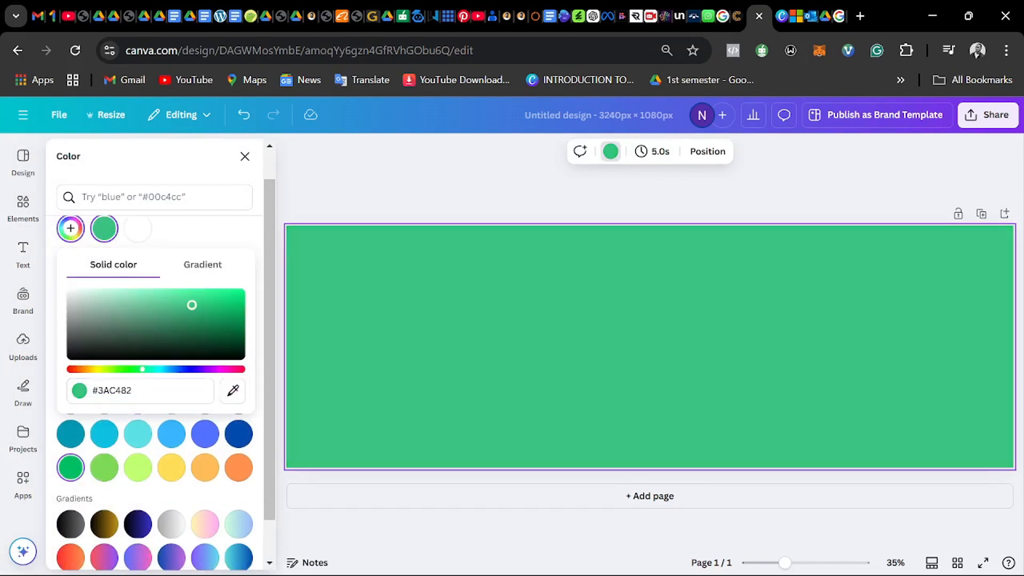
left_click_drag(192, 305, 228, 332)
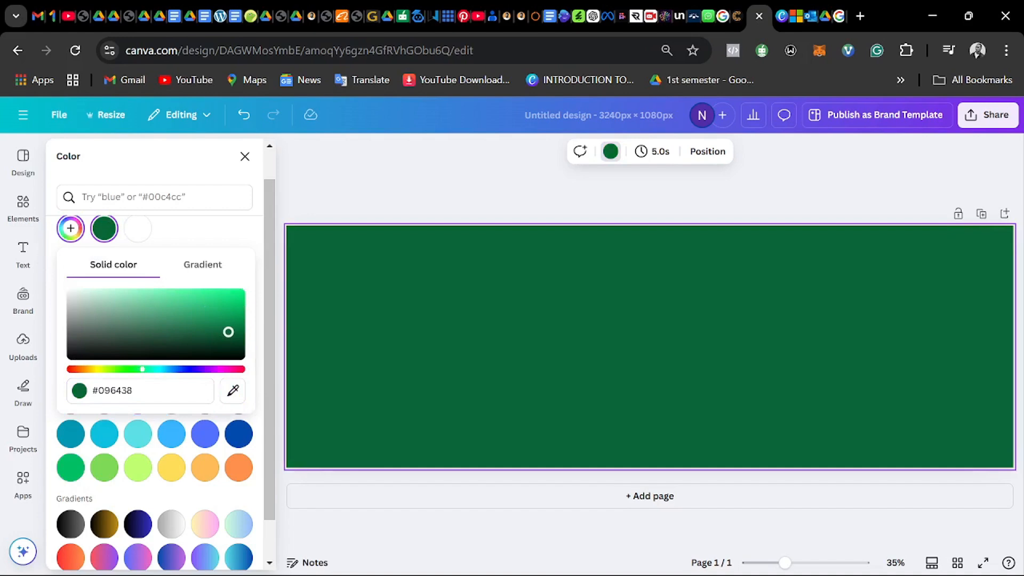
left_click(611, 344)
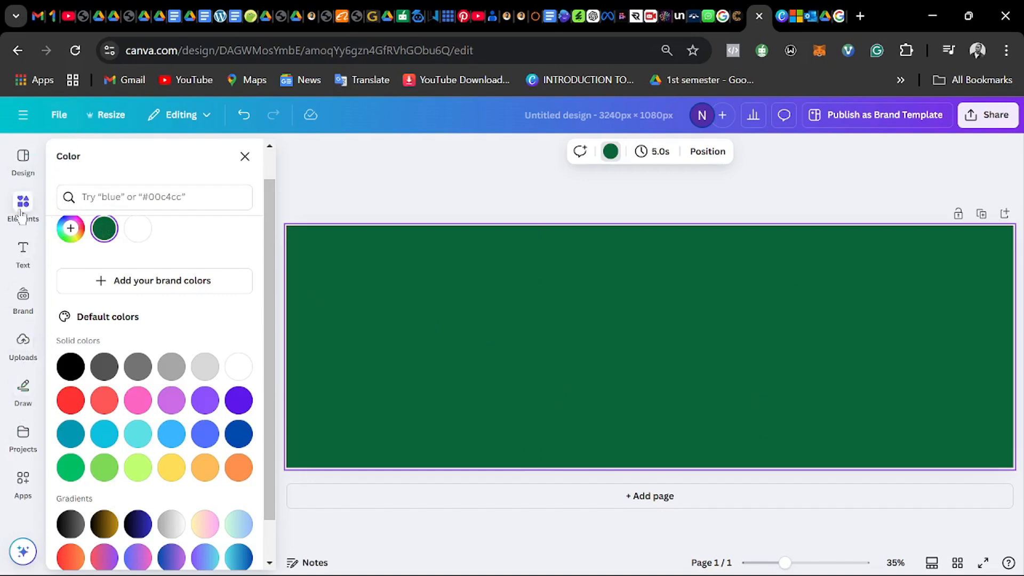
Step: Upload the MAZI TECH image from the Downloads folder and add it to the green page
left_click(27, 360)
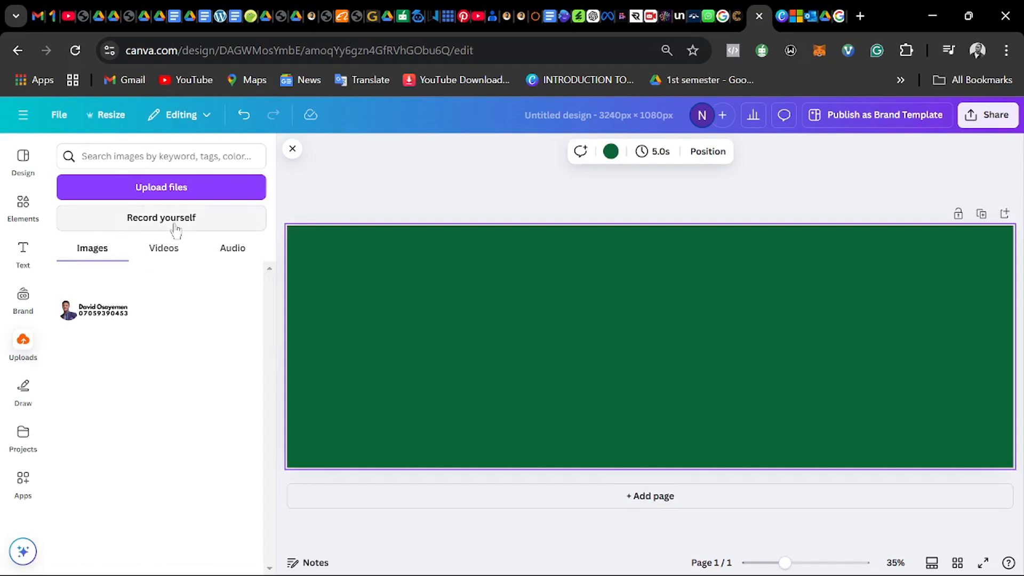
left_click(196, 189)
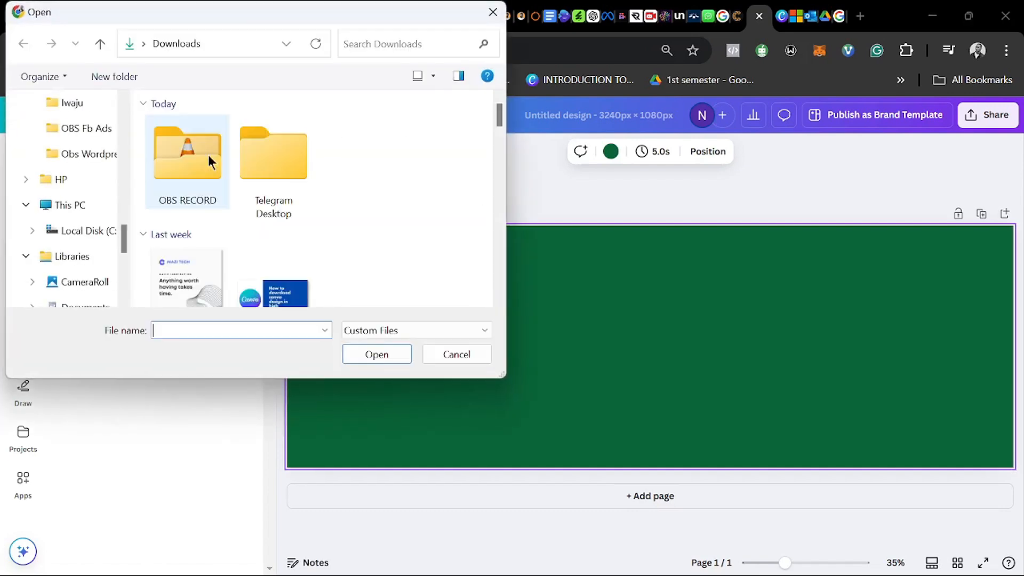
scroll(80, 142, "up", 5)
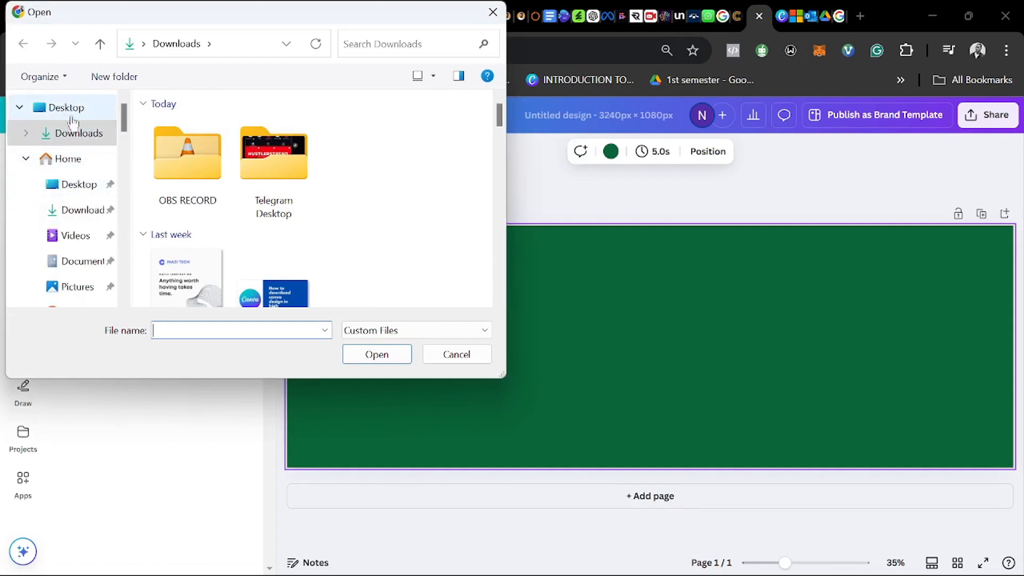
left_click(181, 279)
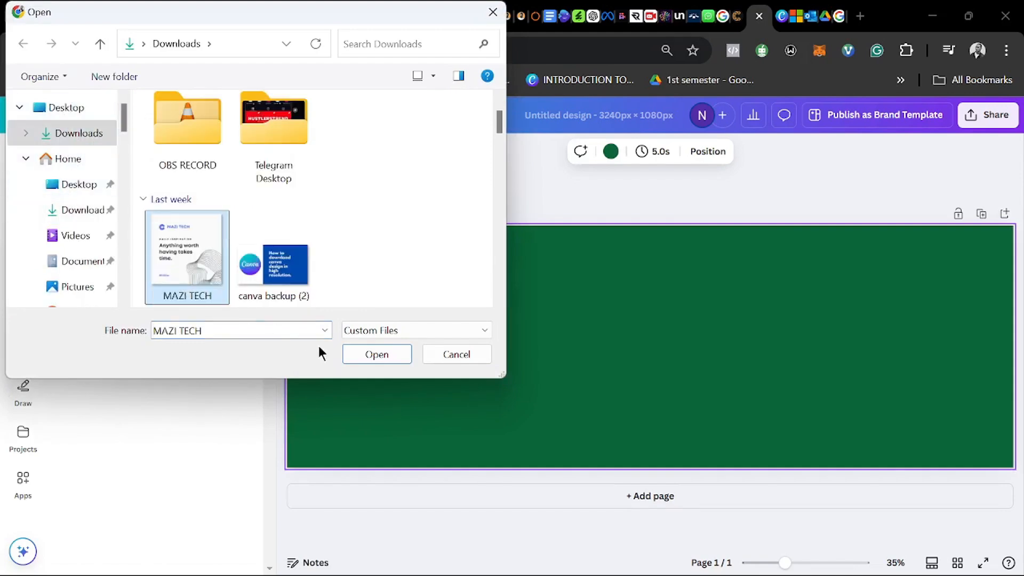
left_click(364, 355)
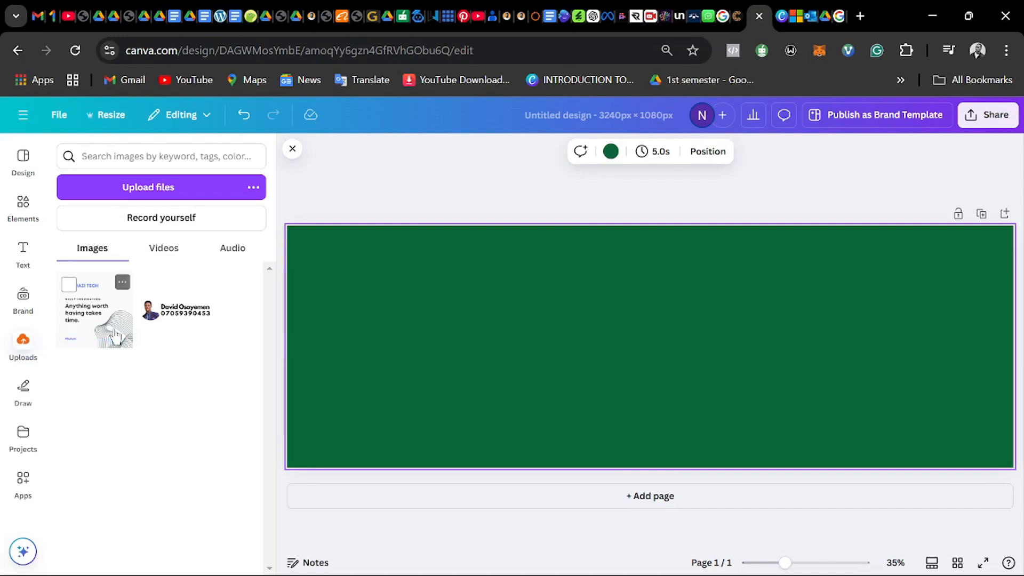
left_click(95, 339)
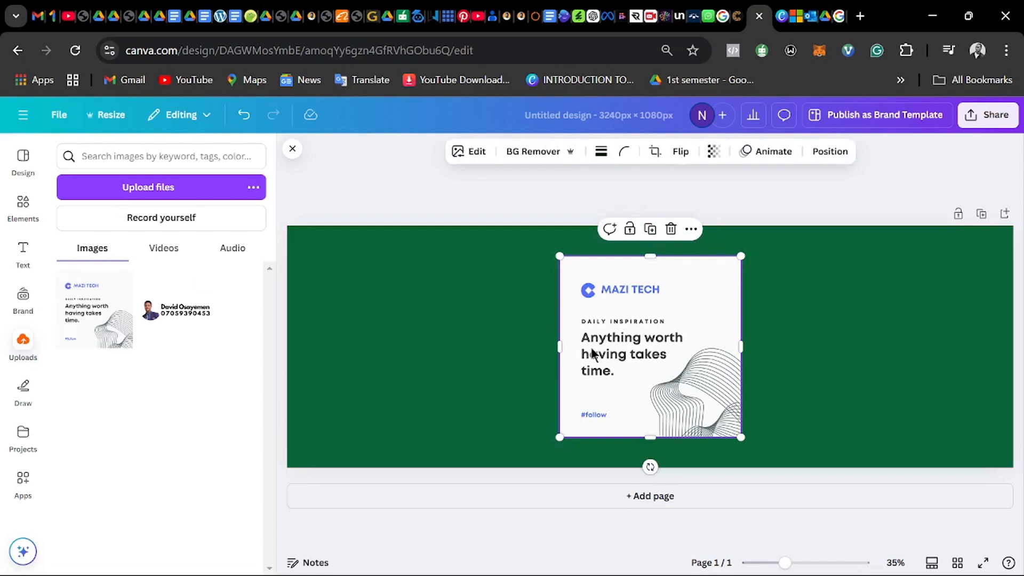
Step: Place the MAZI TECH image flush with the page's left edge and enlarge it to 1080 × 1080 px
left_click_drag(632, 340, 375, 347)
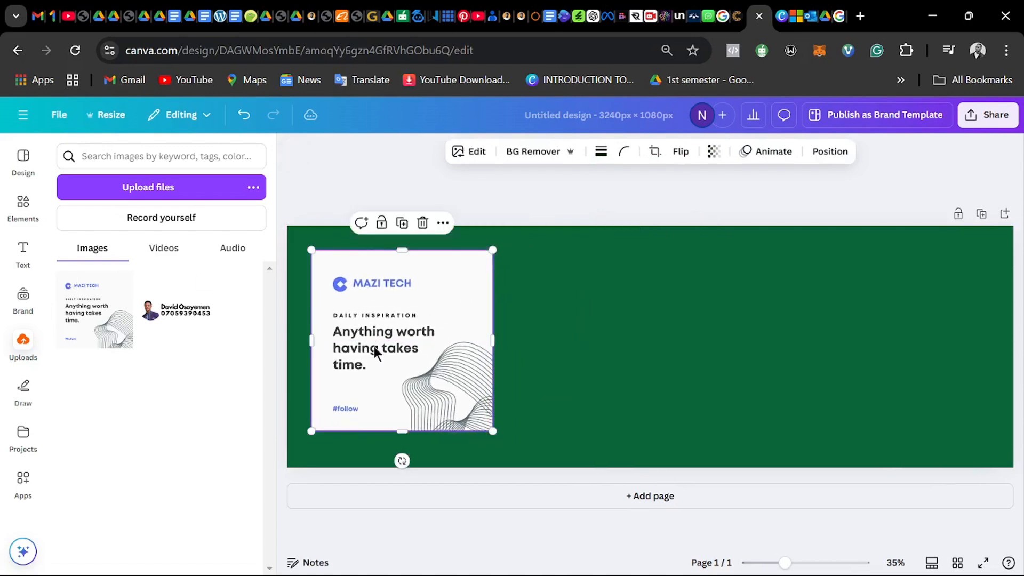
left_click_drag(311, 250, 275, 238)
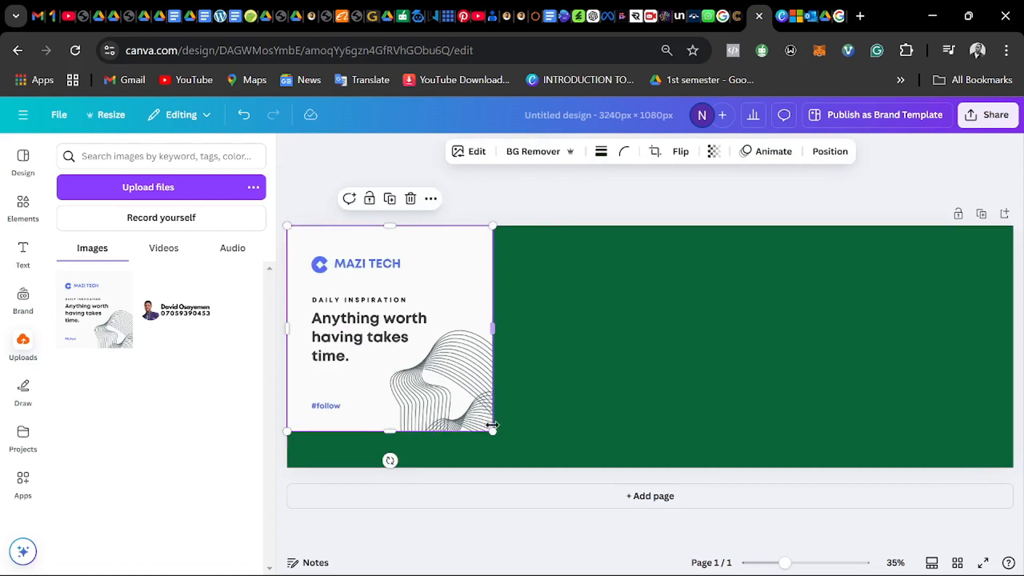
left_click_drag(492, 430, 513, 479)
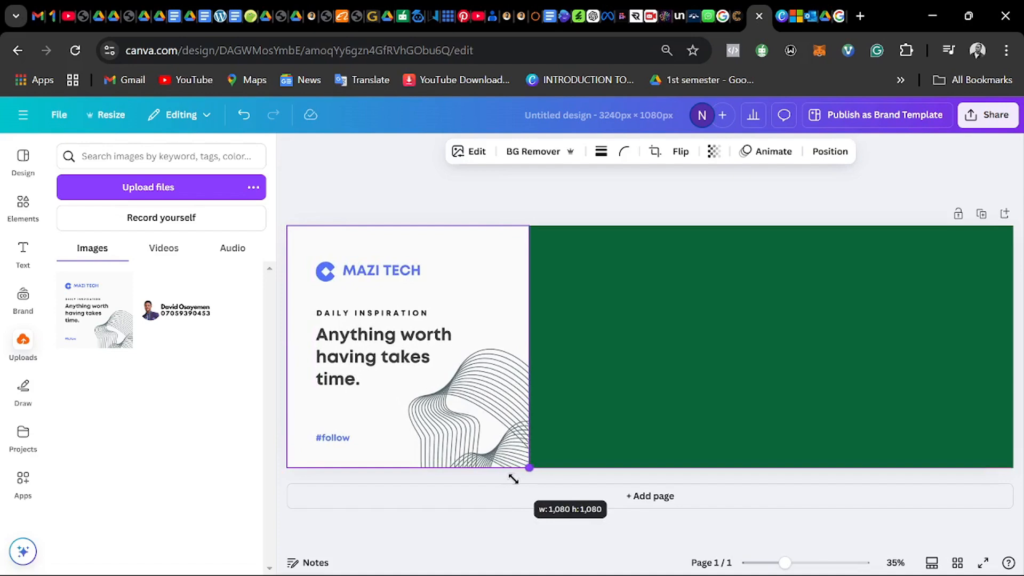
left_click_drag(514, 480, 514, 480)
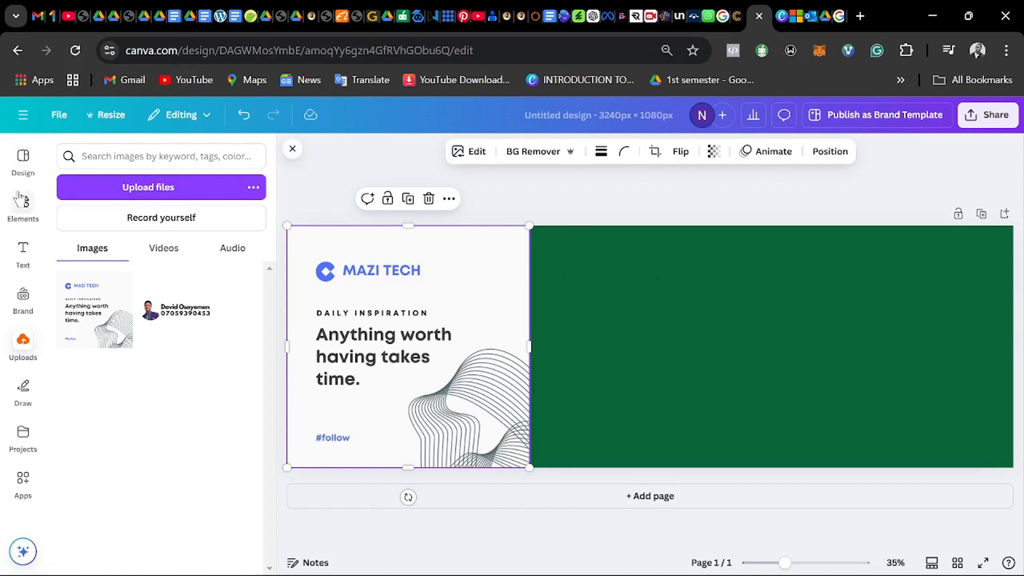
Step: Add a straight line placed vertically along the image's right edge and put a duplicate of it in the page's right third
left_click(25, 219)
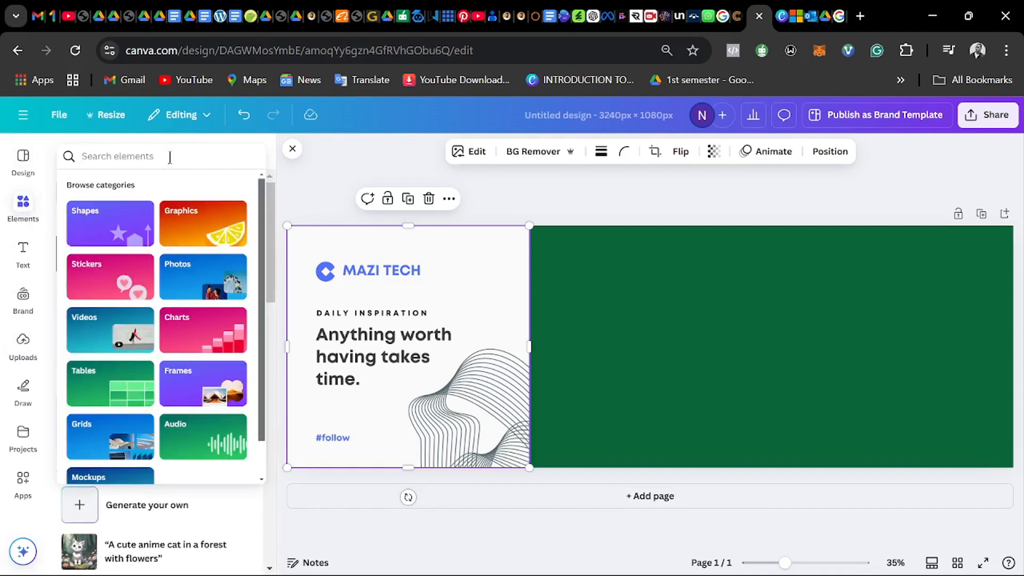
type("line")
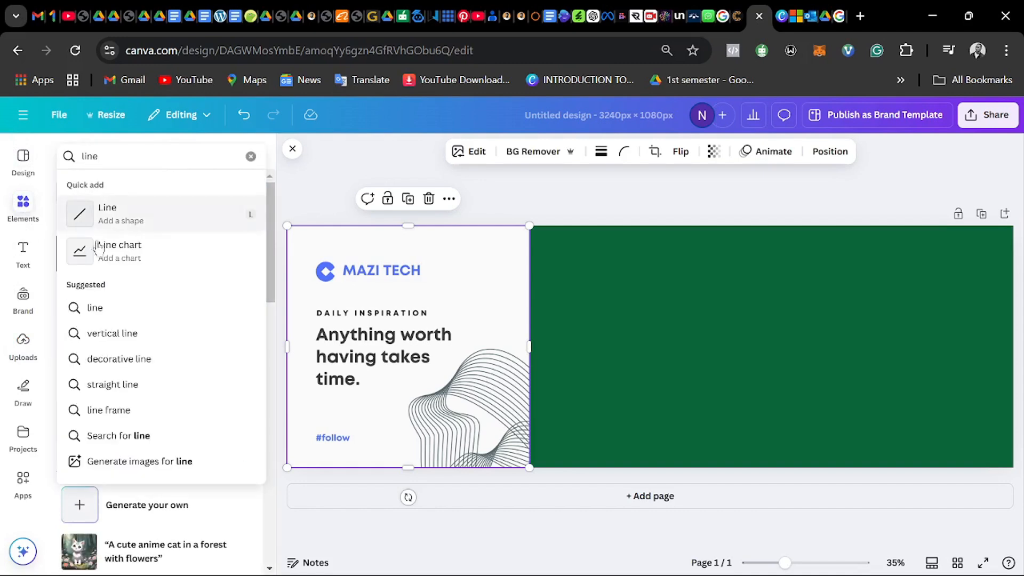
left_click(96, 309)
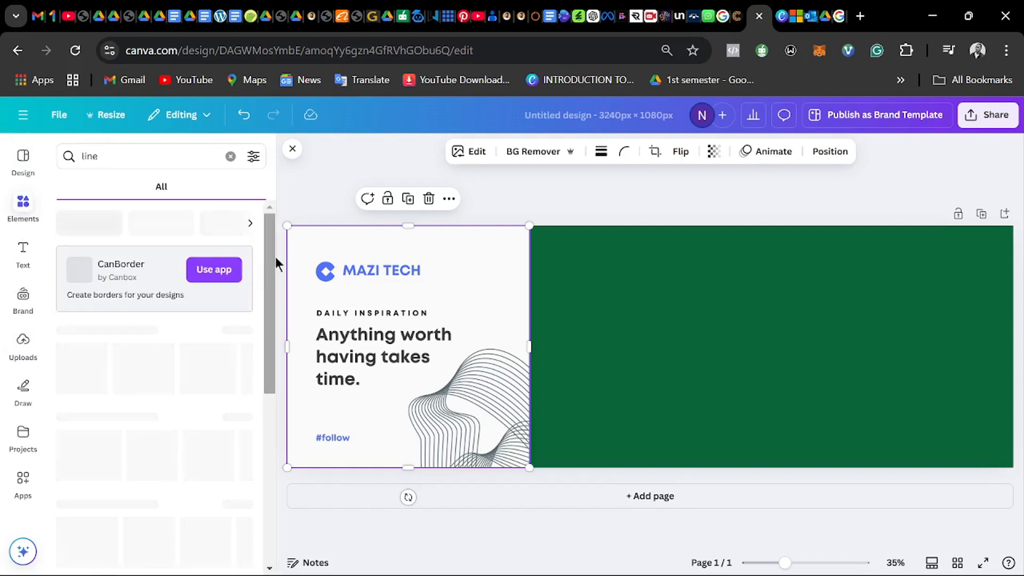
left_click(159, 368)
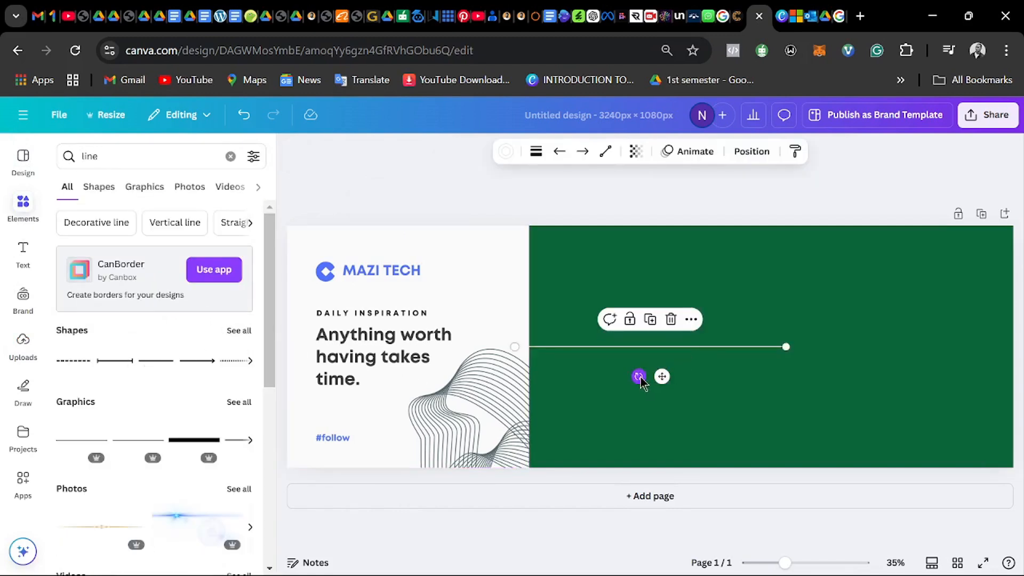
left_click_drag(640, 380, 621, 348)
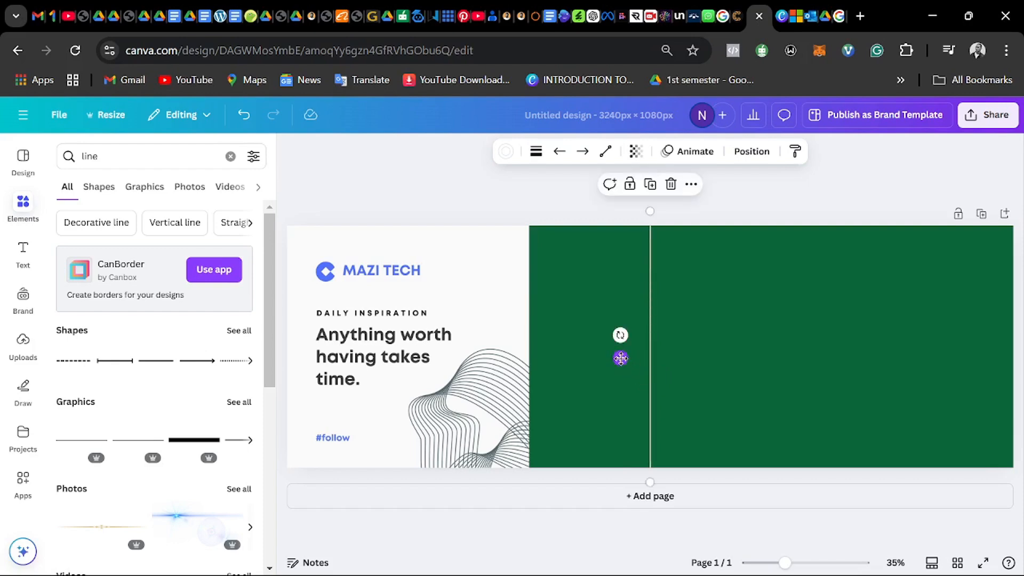
left_click_drag(621, 358, 501, 372)
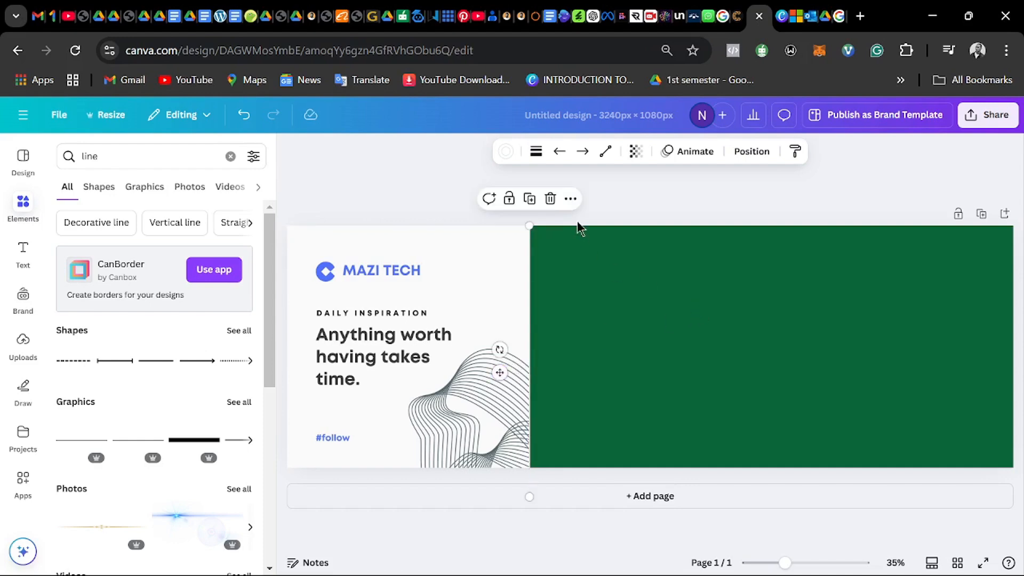
left_click(532, 201)
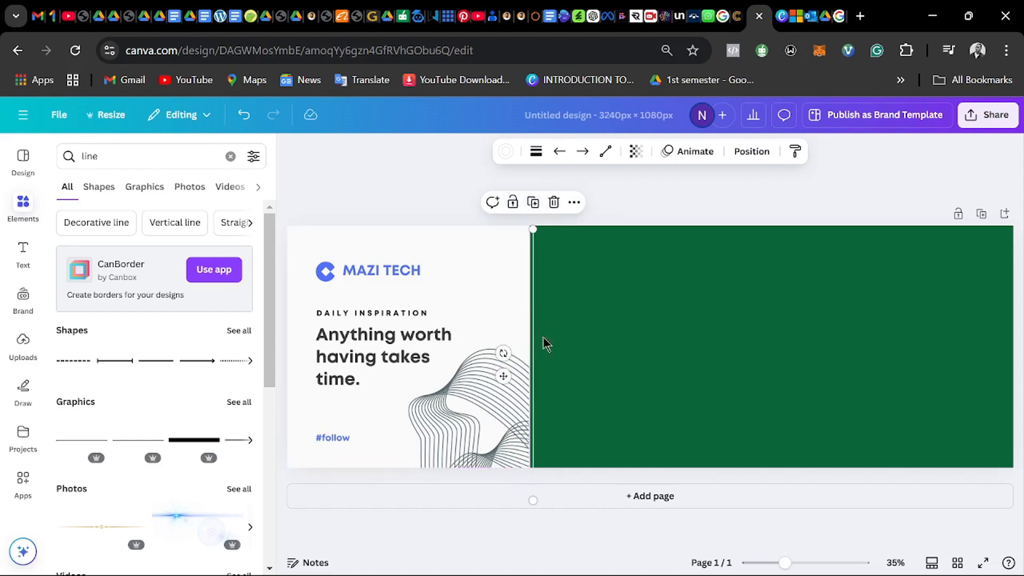
left_click_drag(503, 375, 829, 333)
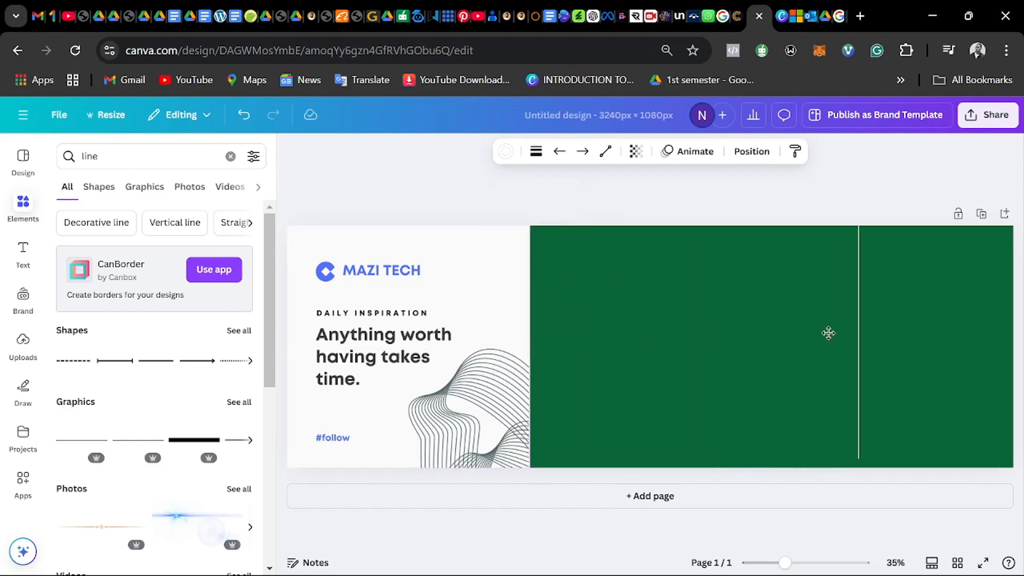
Step: Replace the image with a duplicate of it placed in the page's middle third, flush against the first vertical line
left_click(485, 448)
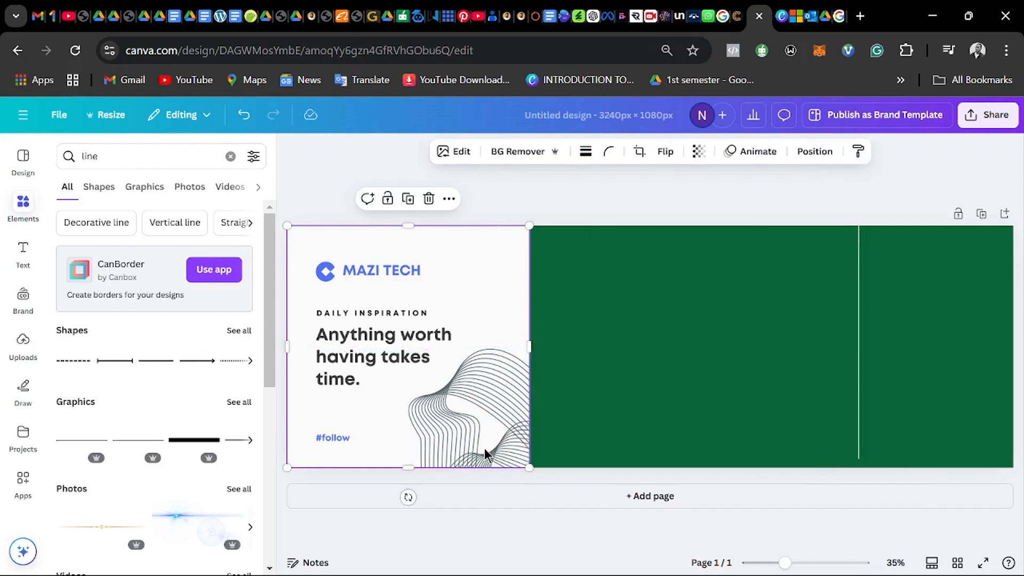
left_click_drag(484, 448, 488, 452)
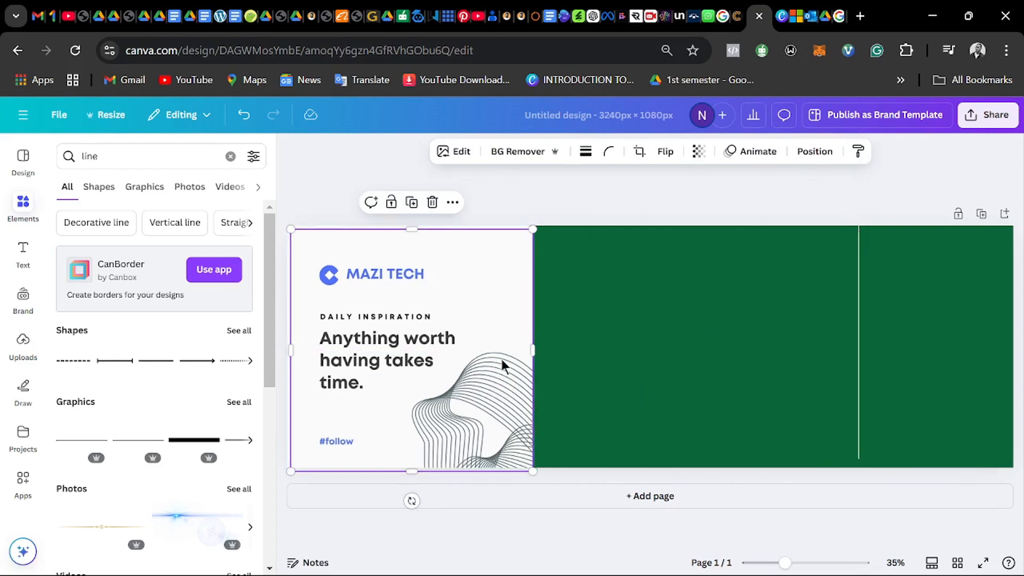
left_click_drag(502, 360, 748, 355)
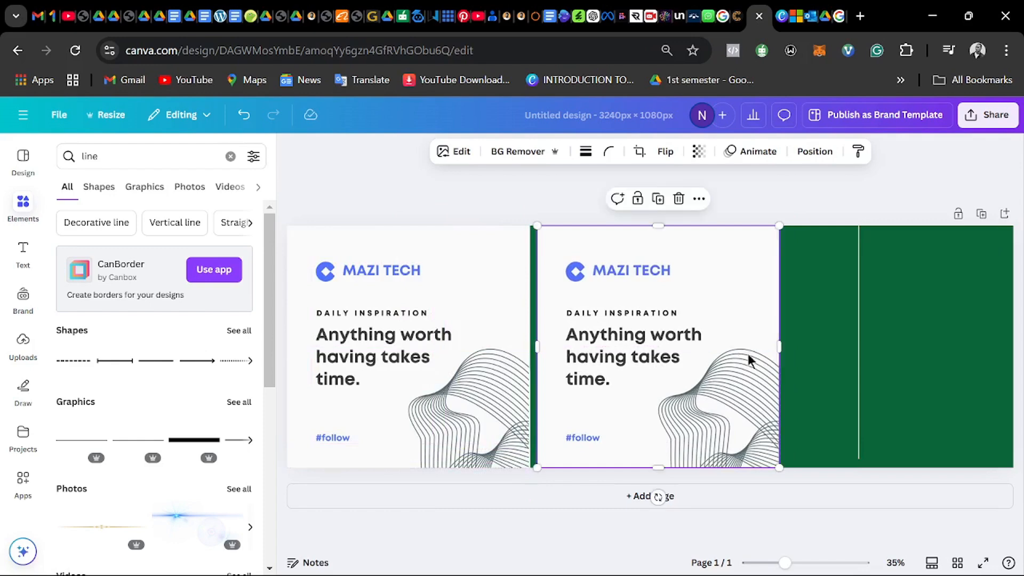
left_click(444, 322)
key("Delete")
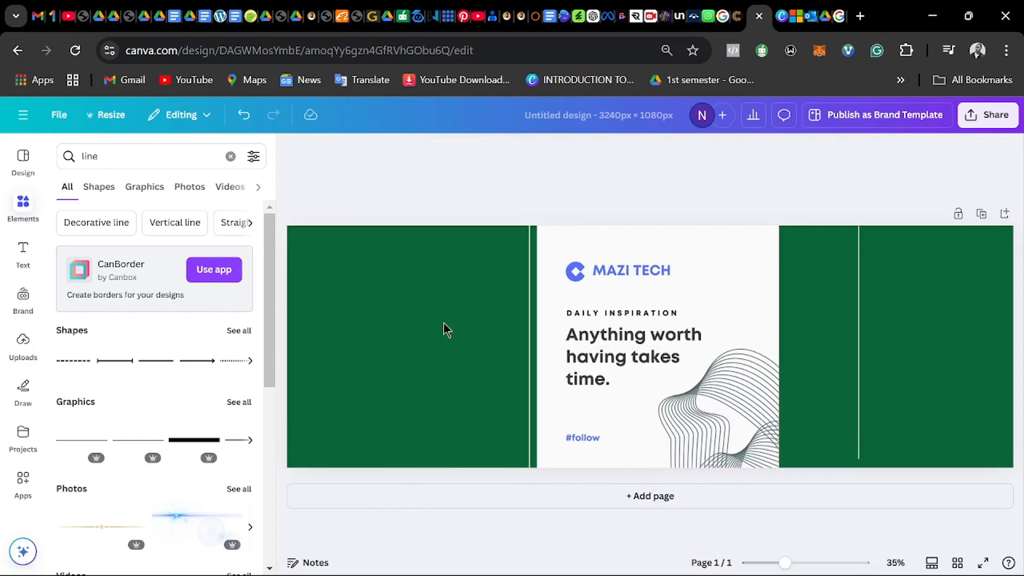
left_click(443, 323)
left_click_drag(647, 309, 640, 312)
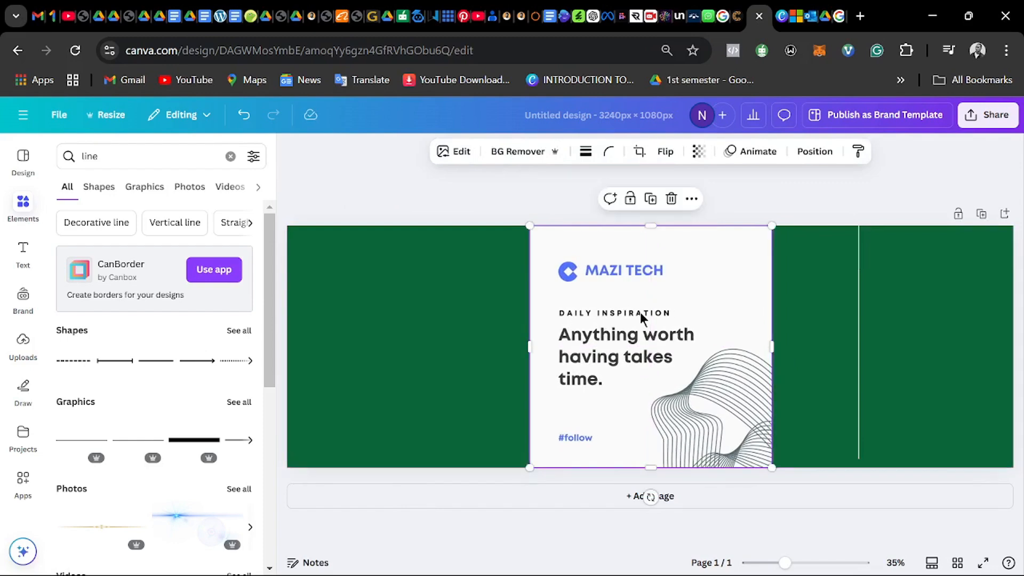
Step: Move the second vertical line to the right edge of the image in the middle third
left_click(825, 331)
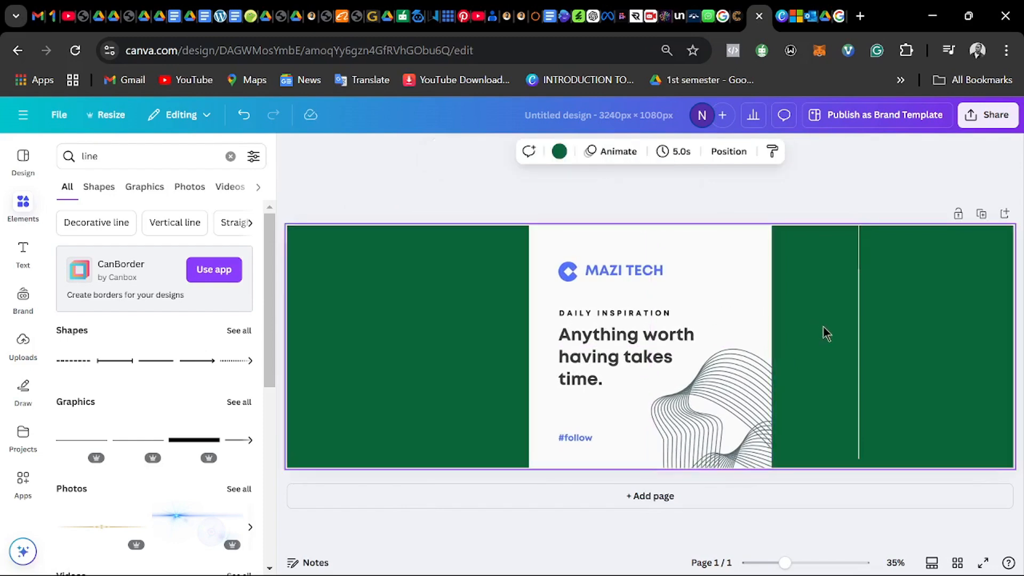
left_click(859, 330)
left_click_drag(830, 334, 749, 350)
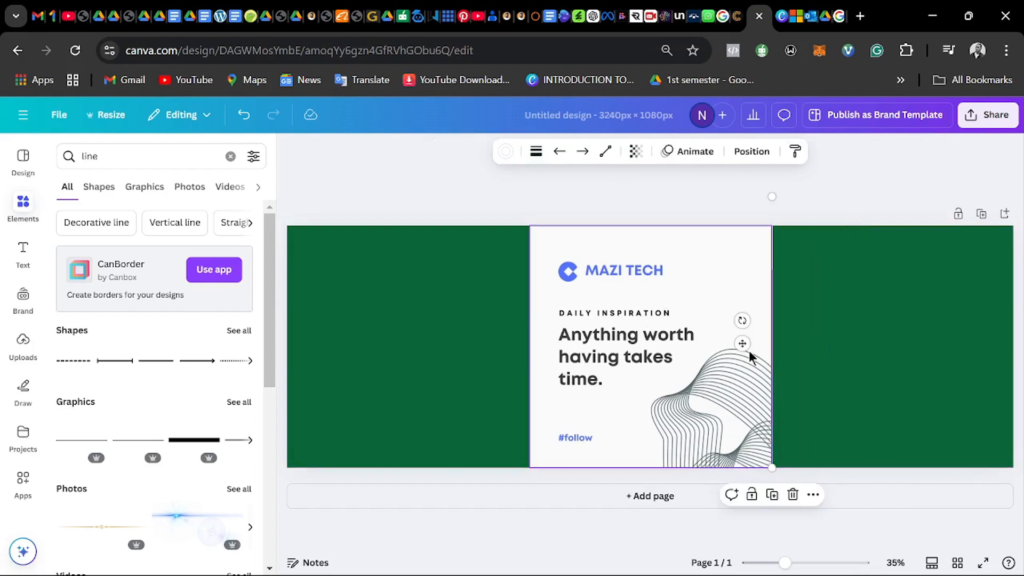
Step: Move the image into the right third to check the spacing, and delete it from the page
left_click(665, 364)
left_click_drag(665, 364, 909, 368)
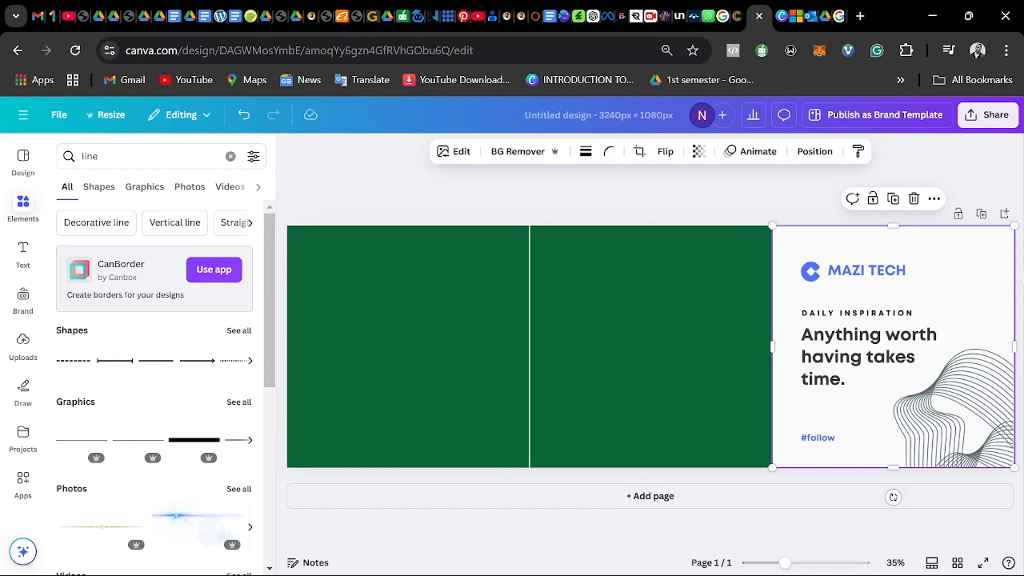
left_click(915, 200)
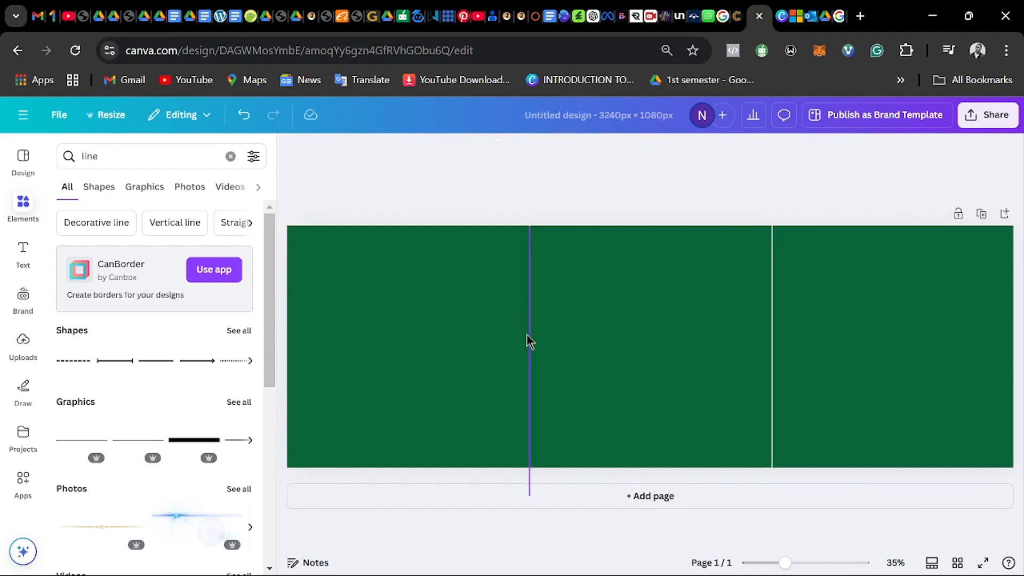
Step: Group the two vertical divider lines and lock the group
left_click_drag(490, 220, 818, 258)
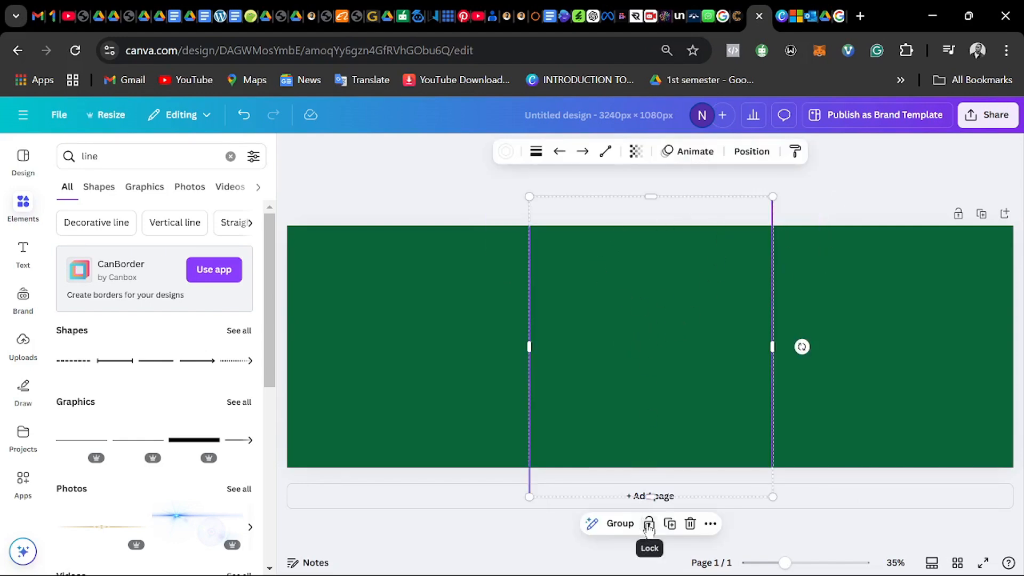
left_click(622, 524)
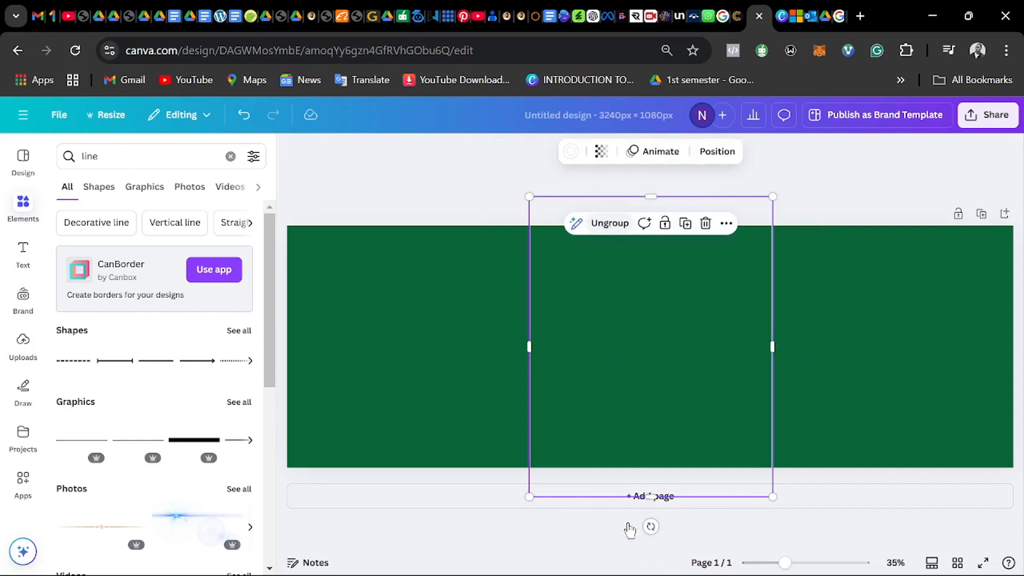
left_click(665, 225)
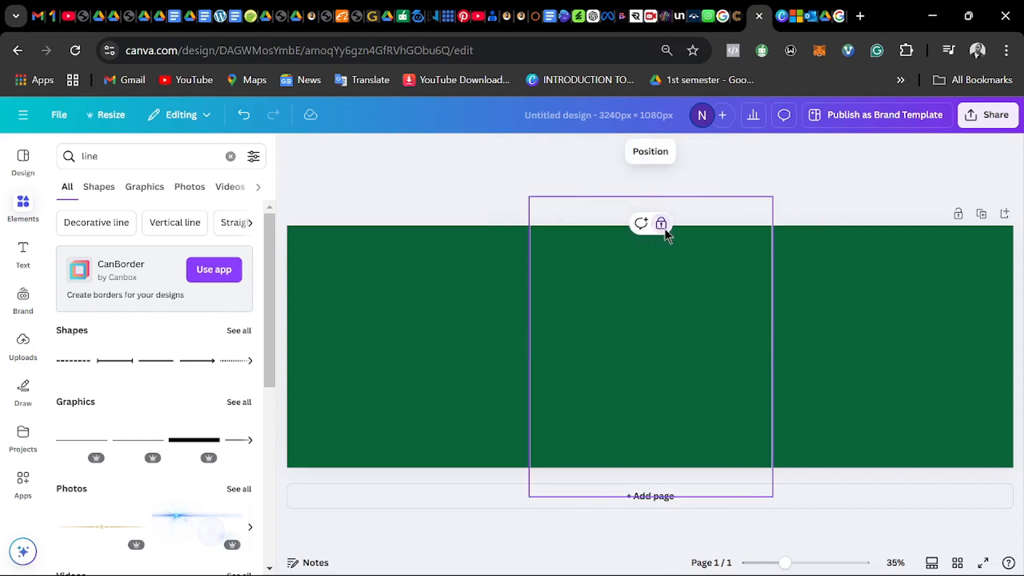
left_click(474, 279)
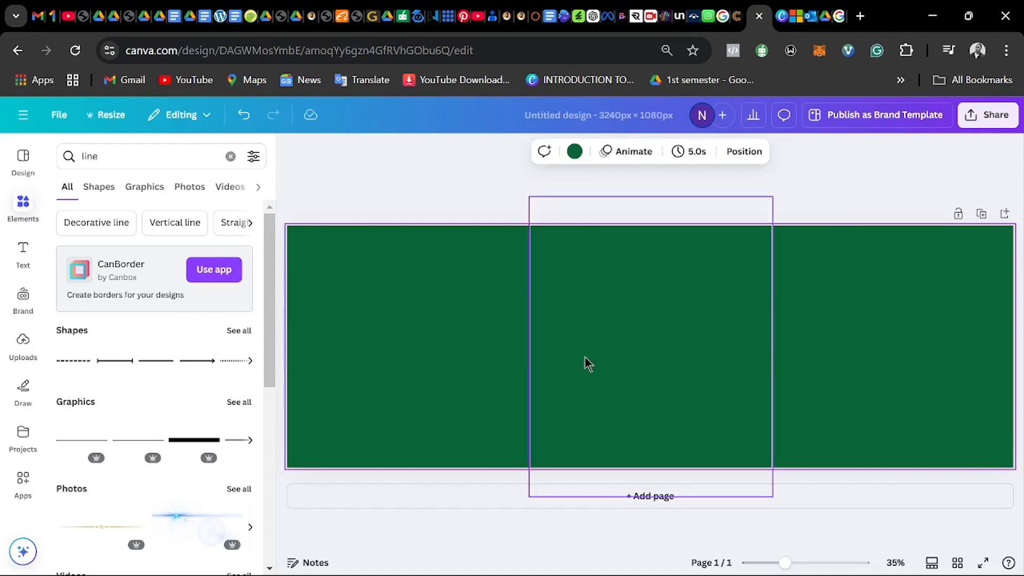
left_click(447, 201)
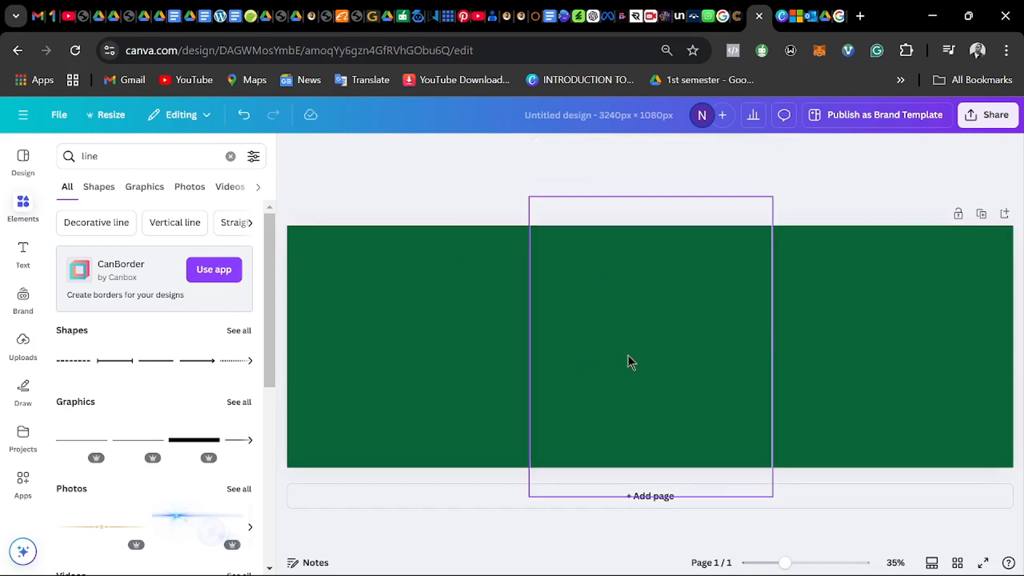
left_click(509, 332)
left_click(475, 191)
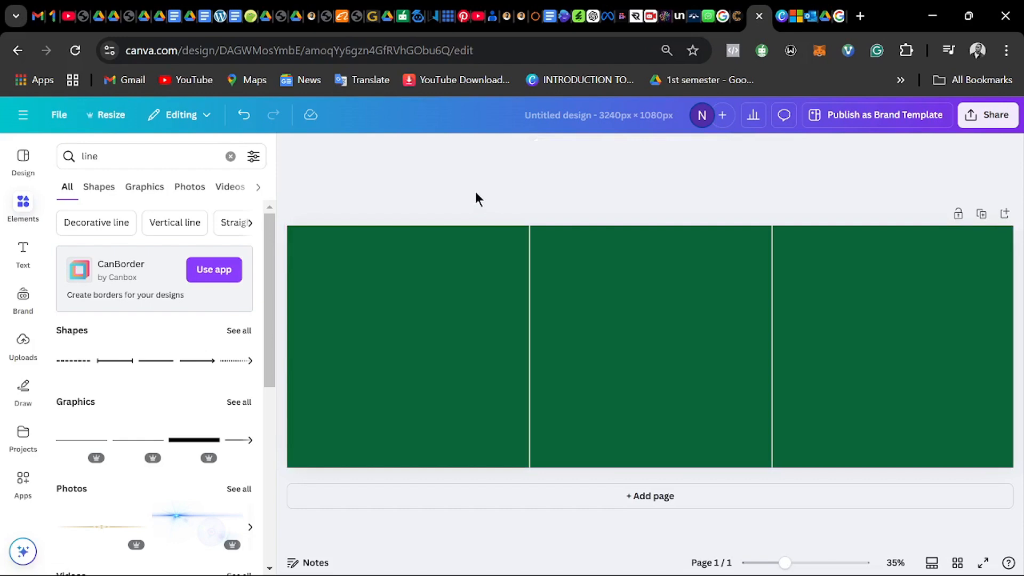
Step: Add the heading "MAKE EACH DAY COUNT" to the green page and set its font to League Spartan
left_click(24, 251)
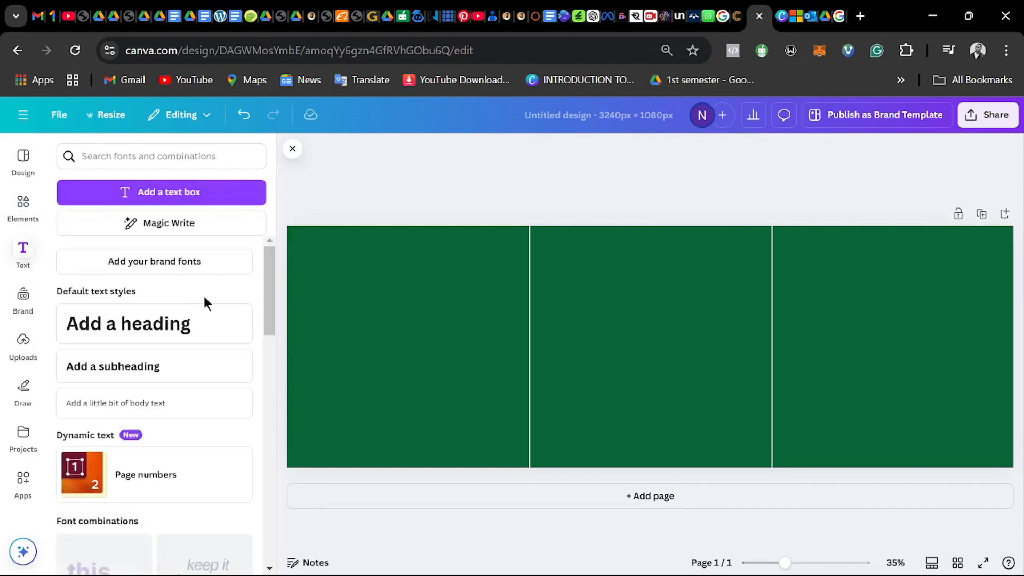
left_click(203, 320)
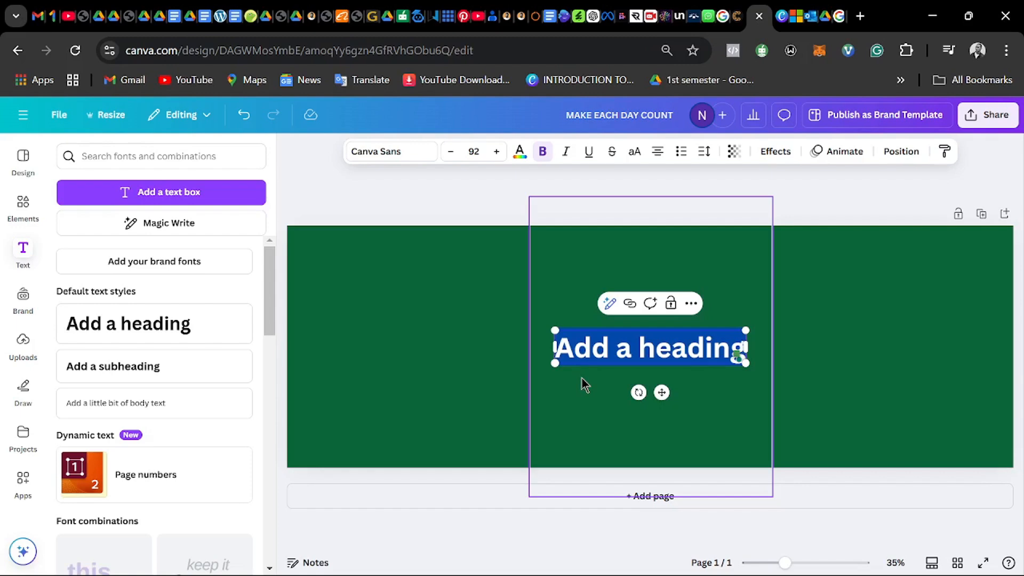
type("MAKE")
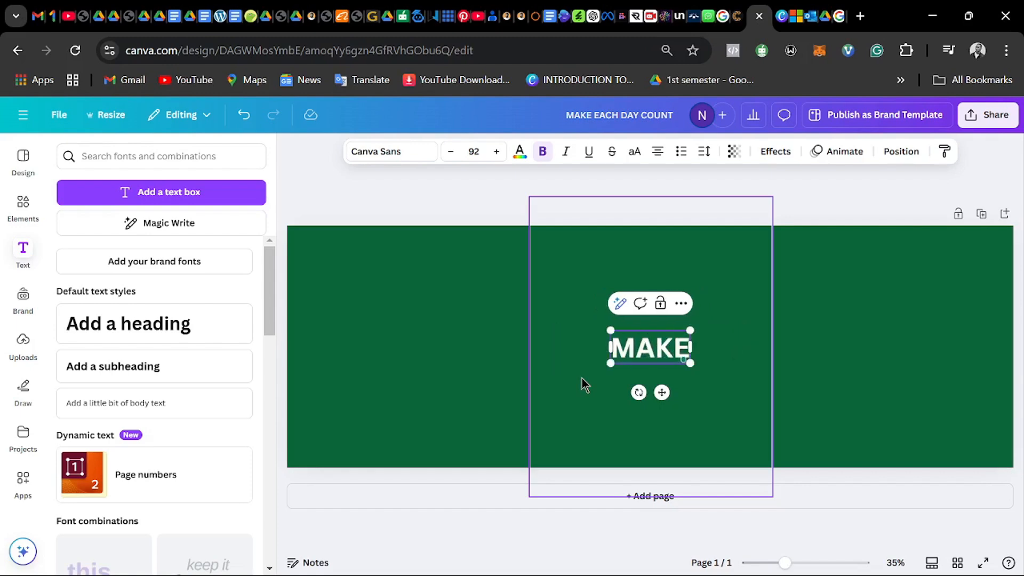
type(" EACH ")
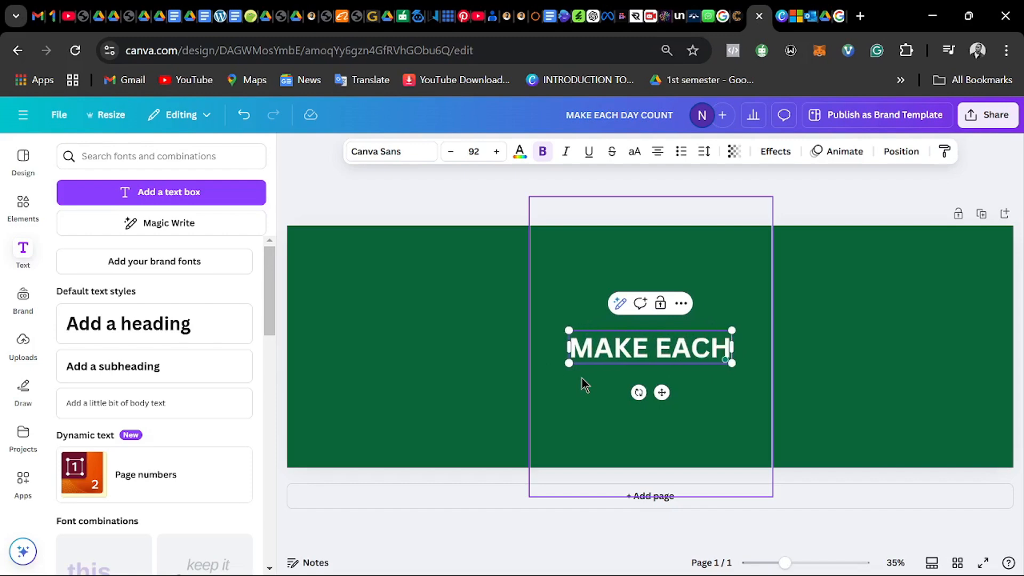
type("DAY")
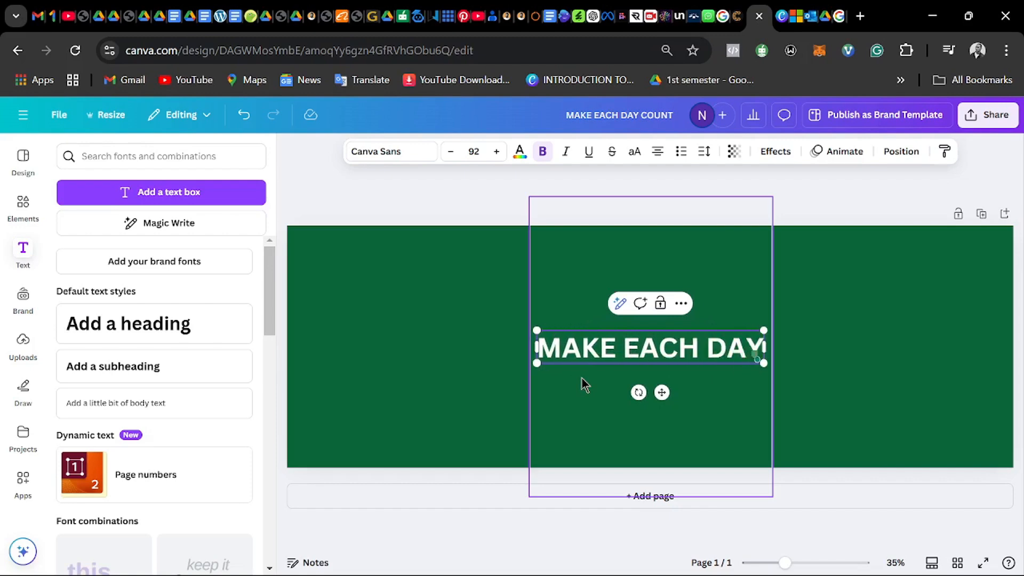
type(" COUNT")
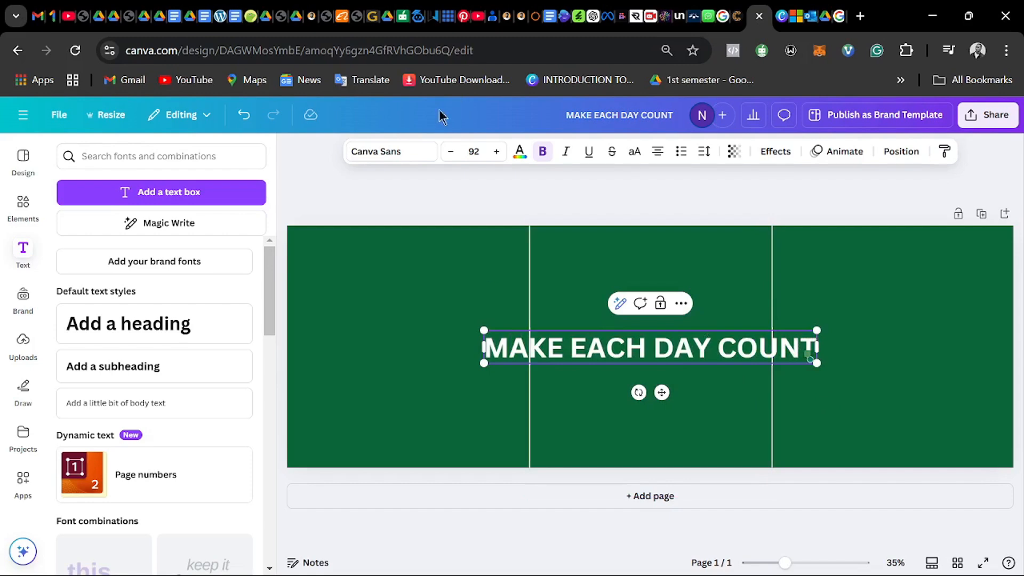
left_click(406, 153)
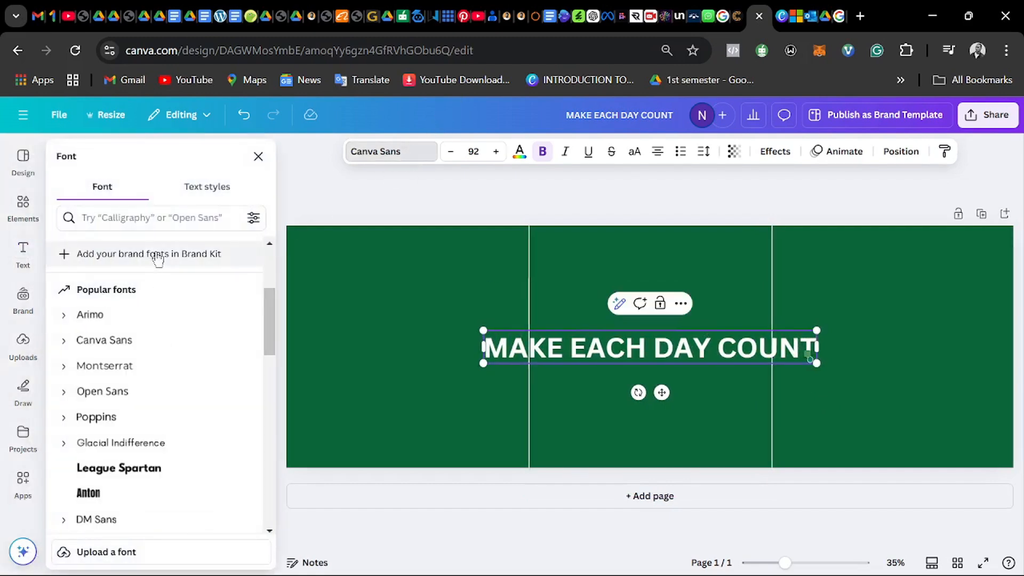
left_click(126, 470)
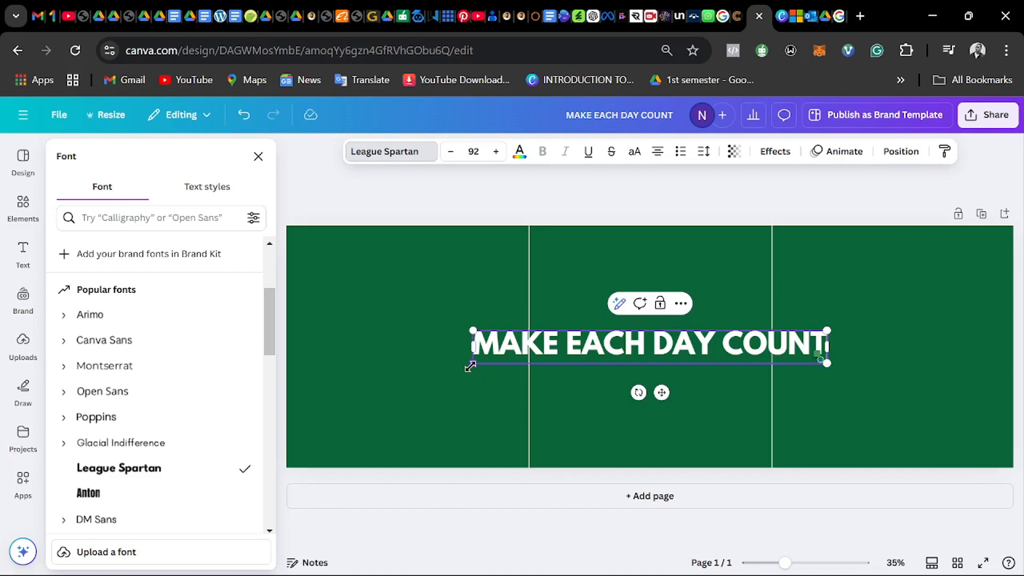
Step: Enlarge the heading to size 181 so it spans all three sections, and centre it on the page
left_click_drag(472, 365, 302, 380)
mouse_move(827, 330)
left_mouse_down()
mouse_move(976, 272)
mouse_move(999, 307)
mouse_move(832, 318)
mouse_move(818, 332)
left_mouse_up()
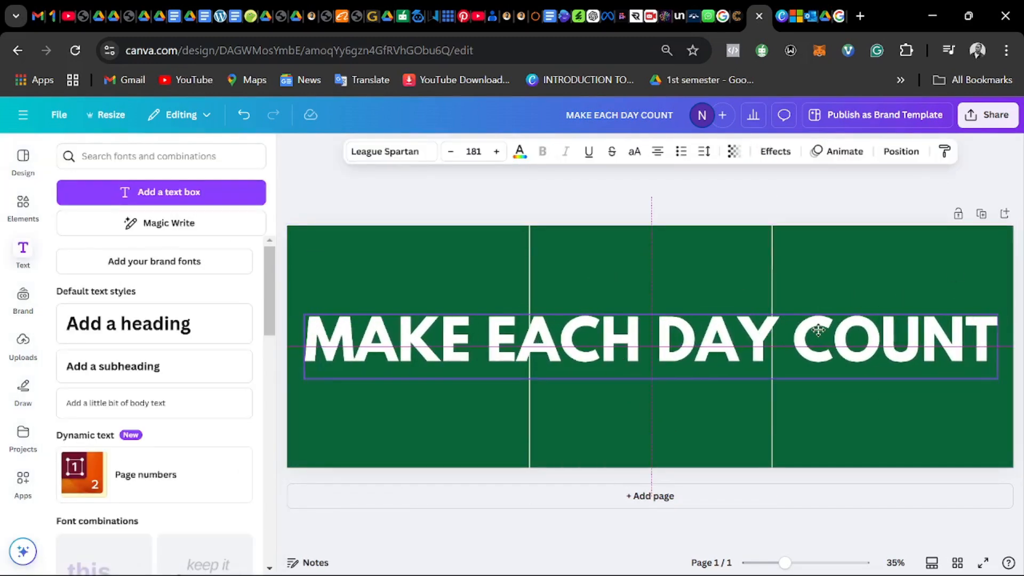
left_click(857, 259)
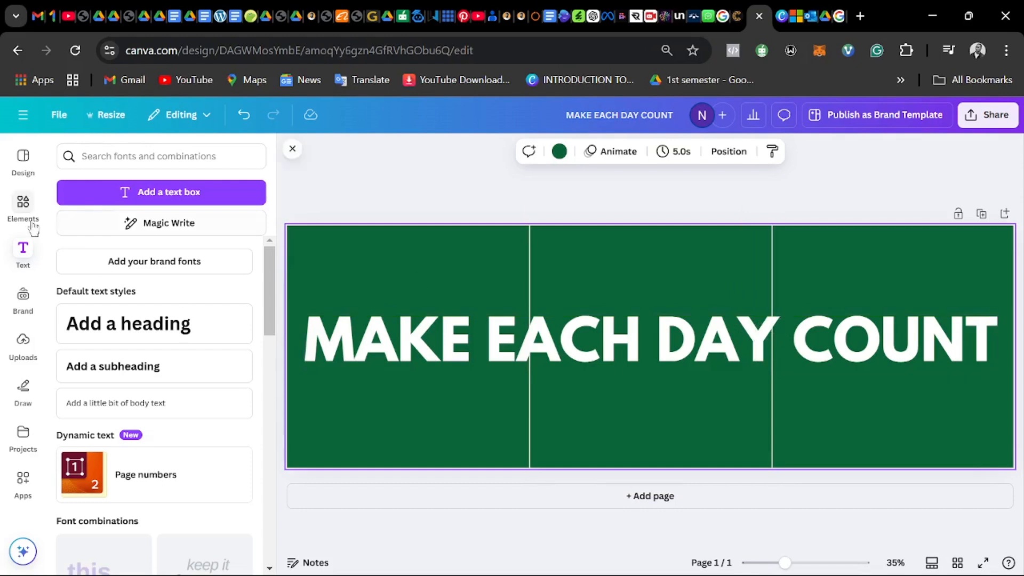
Step: Search the elements library for "TROPHY 3D" and add the gold trophy graphic with the white star
left_click(23, 205)
left_click(183, 156)
type("TROPHY 3D")
key("Return")
left_click(137, 291)
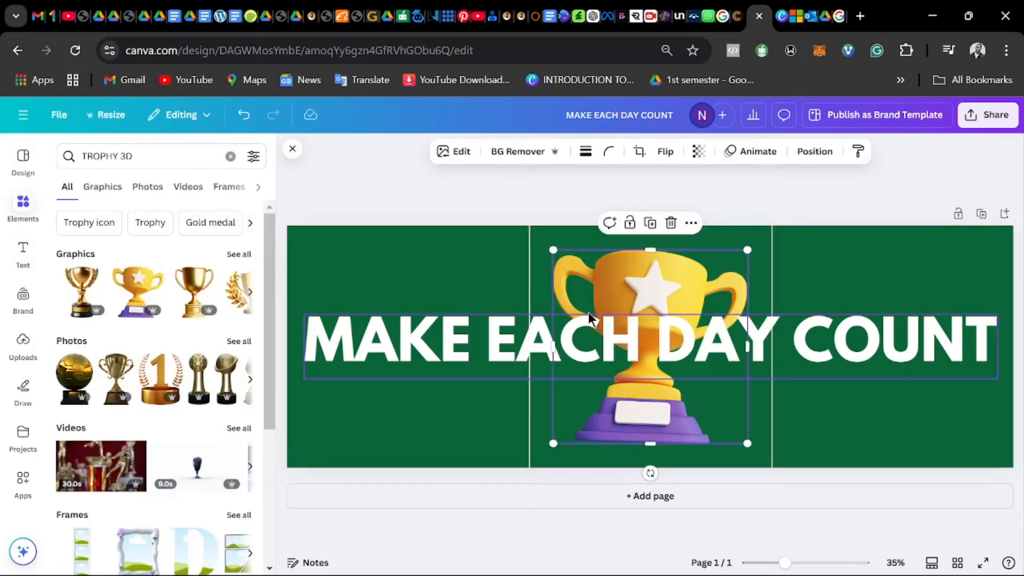
Step: Shrink the trophy, tilt it clockwise and place it across the first divider line at the page's bottom edge
left_click_drag(634, 433, 565, 439)
left_click_drag(581, 479, 533, 469)
left_click_drag(564, 413, 518, 468)
left_click_drag(482, 278, 525, 383)
left_click_drag(549, 420, 522, 420)
left_click_drag(560, 533, 553, 478)
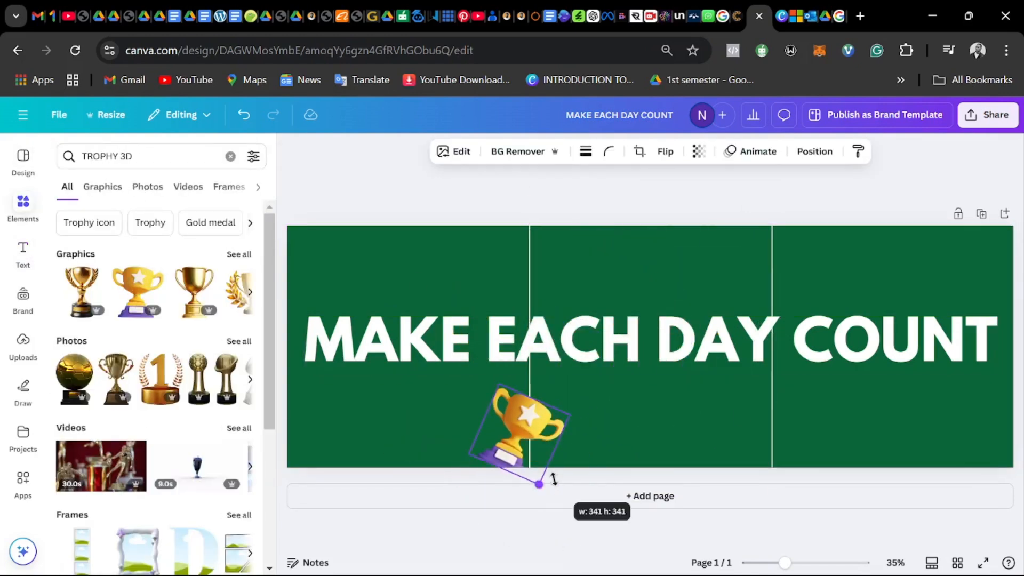
left_click_drag(502, 419, 505, 443)
Step: Apply a whole-image blur with intensity 41 to the trophy
left_click(454, 151)
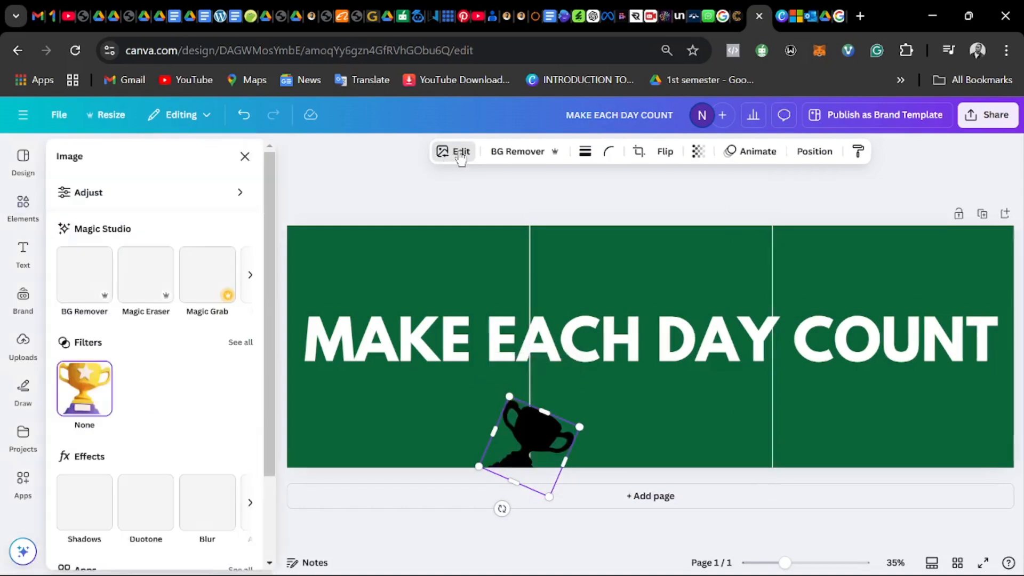
left_click(191, 499)
left_click(213, 198)
left_click_drag(144, 259, 128, 257)
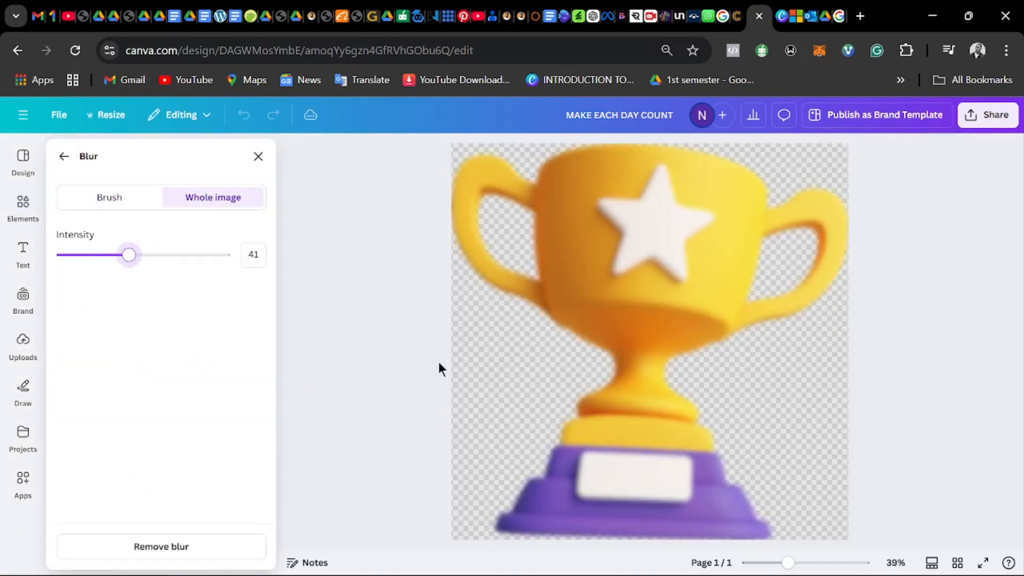
left_click(441, 366)
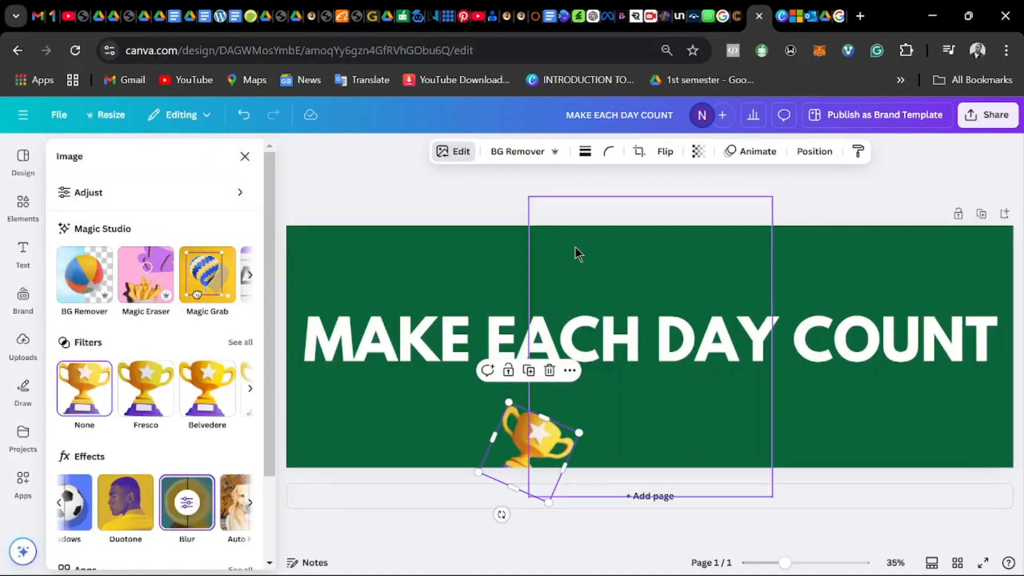
Step: Search the elements library for "time 3d" and add the hourglass-and-clock graphic
left_click(848, 275)
left_click_drag(119, 158, 71, 160)
type("TIME")
left_click(108, 208)
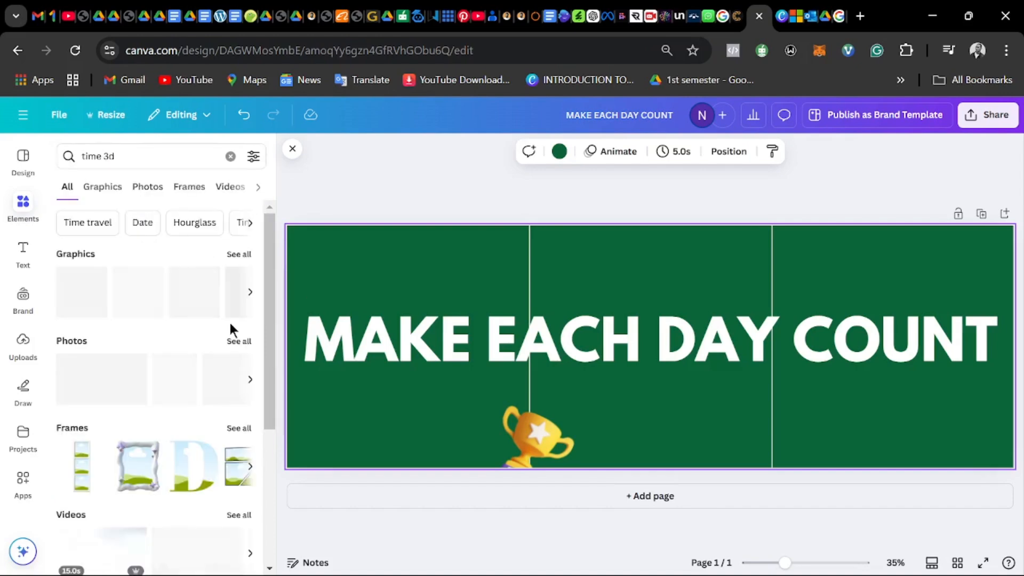
left_click(195, 293)
Step: Shrink and tilt the hourglass-and-clock graphic and place it across the second divider line at the page's top edge
left_click_drag(702, 430, 821, 350)
left_click_drag(675, 363, 742, 297)
left_click_drag(894, 232, 890, 207)
left_click_drag(803, 235, 796, 249)
left_click_drag(835, 171, 803, 237)
left_click_drag(782, 283, 781, 240)
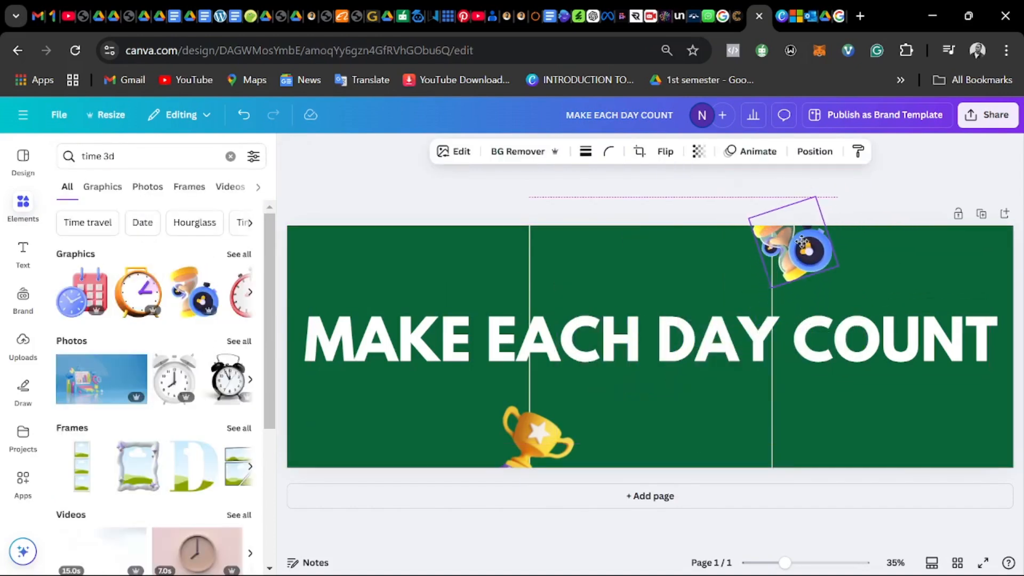
Step: Try a red page background and darken it to a deep maroon
left_click(430, 270)
left_click(559, 150)
left_click(70, 468)
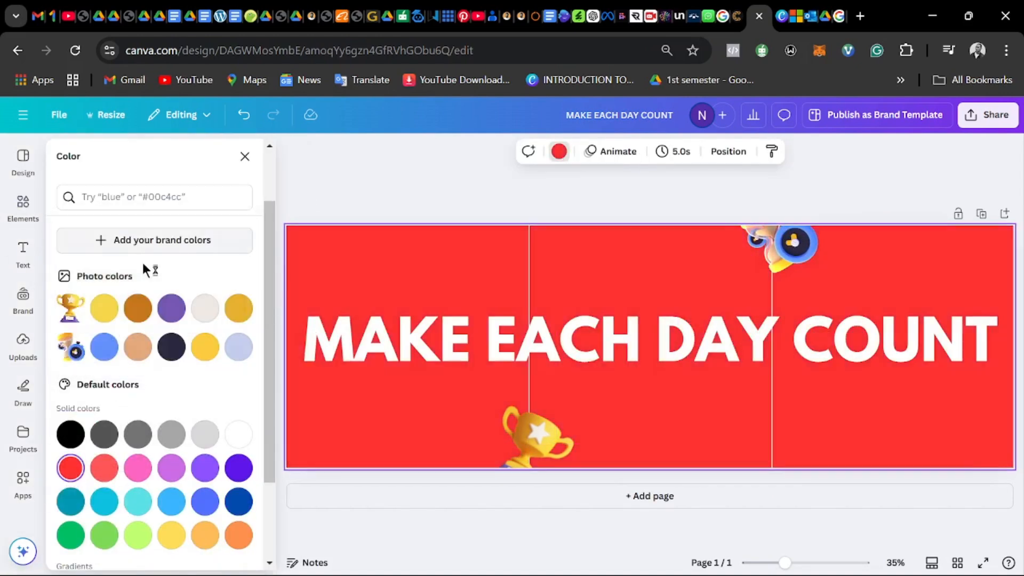
left_click(71, 263)
left_click_drag(213, 334, 224, 381)
left_click(71, 263)
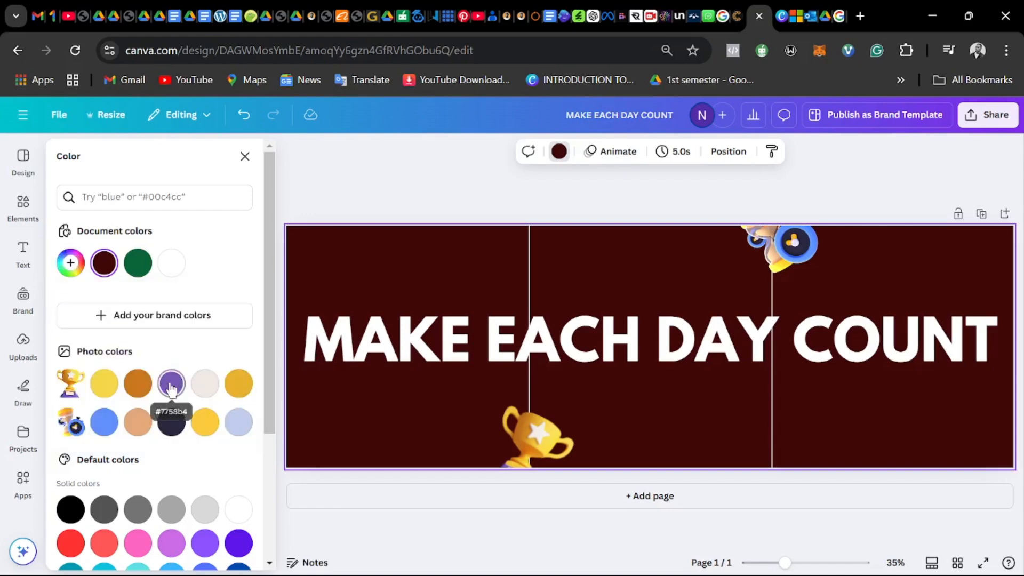
Step: Change the page background to the trophy's purple #7758b4 and darken it to a deep navy purple
left_click(172, 385)
left_click(70, 263)
left_click_drag(171, 347, 229, 378)
Step: Nudge the trophy slightly further down at the page's bottom edge
left_click_drag(529, 449, 529, 453)
left_click(576, 285)
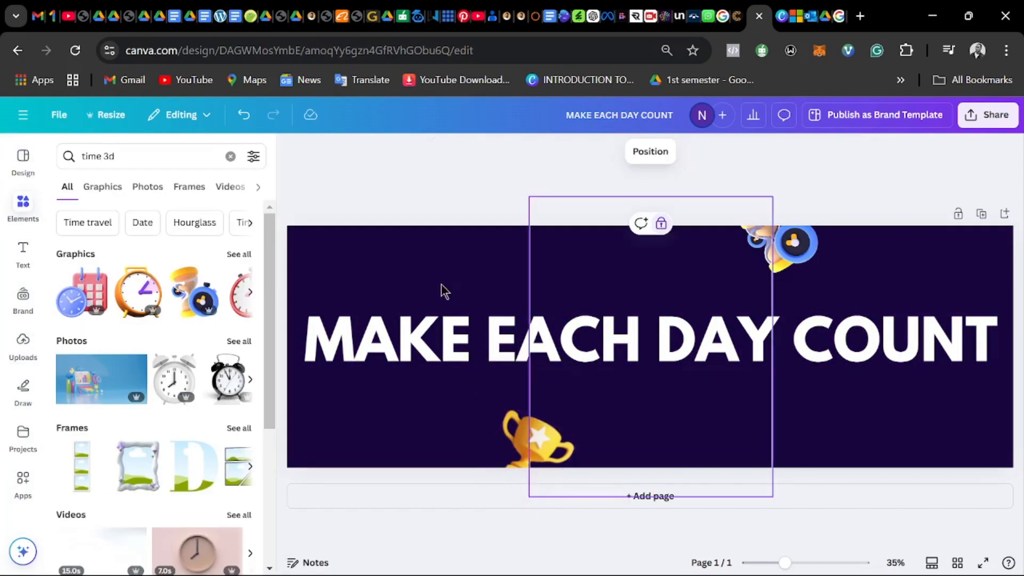
left_click(443, 290)
Step: Add the uploaded contact-details image to the page, shrink it and place it below the heading
left_click(23, 347)
left_click(176, 310)
left_click_drag(651, 267, 651, 322)
left_click_drag(650, 428, 651, 369)
left_click_drag(666, 354, 666, 424)
Step: Remove the contact image's background, shrink it further and centre it below the heading
left_click(517, 152)
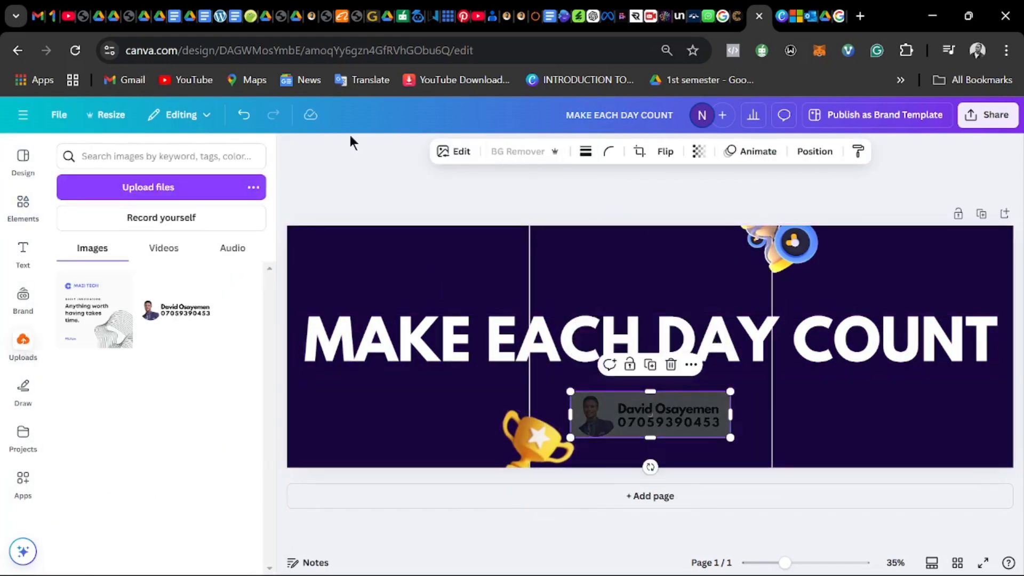
left_click_drag(570, 392, 611, 401)
left_click_drag(682, 463, 666, 467)
Step: Try the tan photo colour as page background, and set it to light blue from the default solid colours
left_click(403, 249)
left_click(559, 152)
left_click(137, 421)
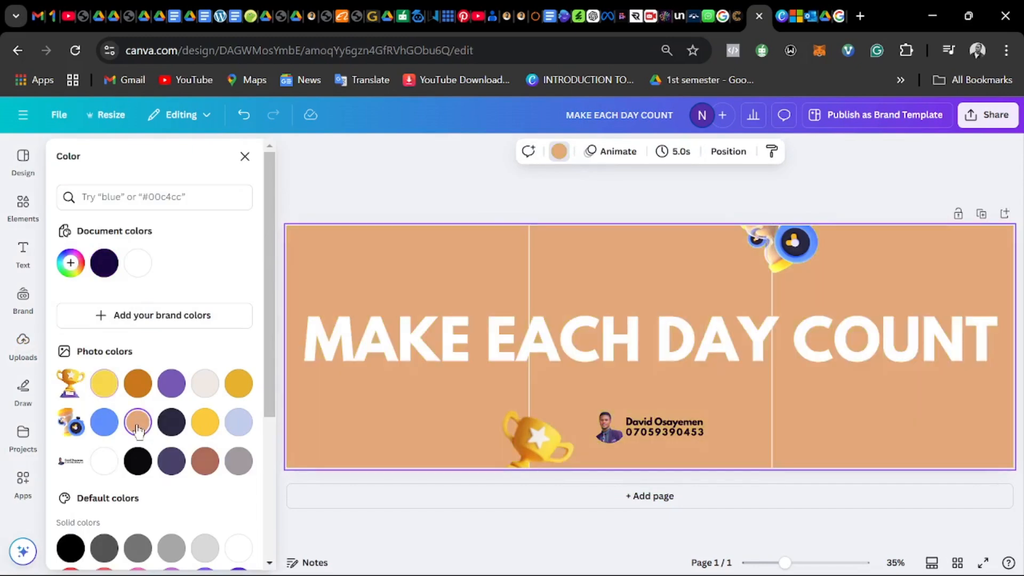
scroll(139, 427, "down", 5)
left_click(171, 432)
Step: Unlock the group of divider lines and delete it from the page
left_click(590, 274)
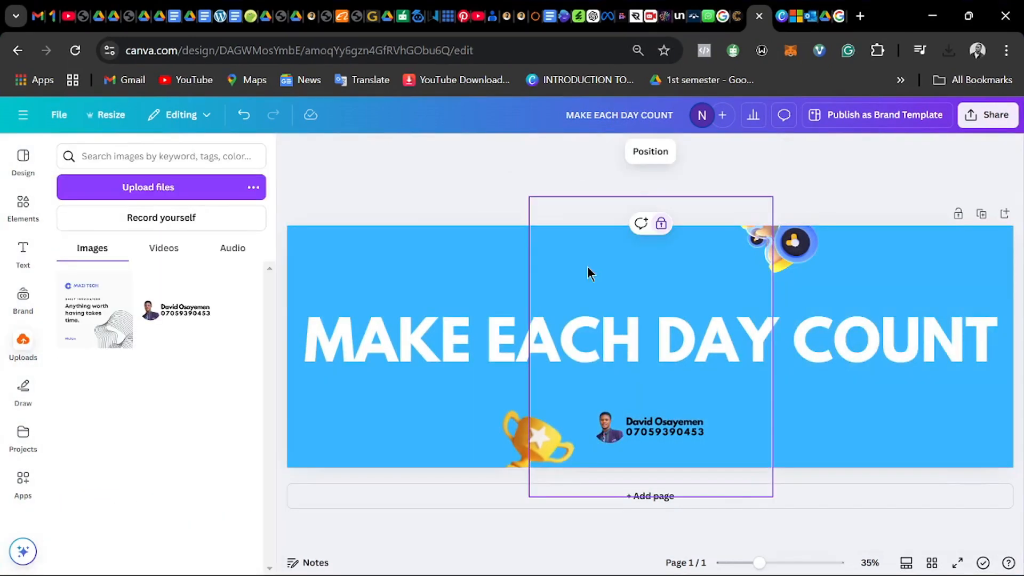
left_click(663, 227)
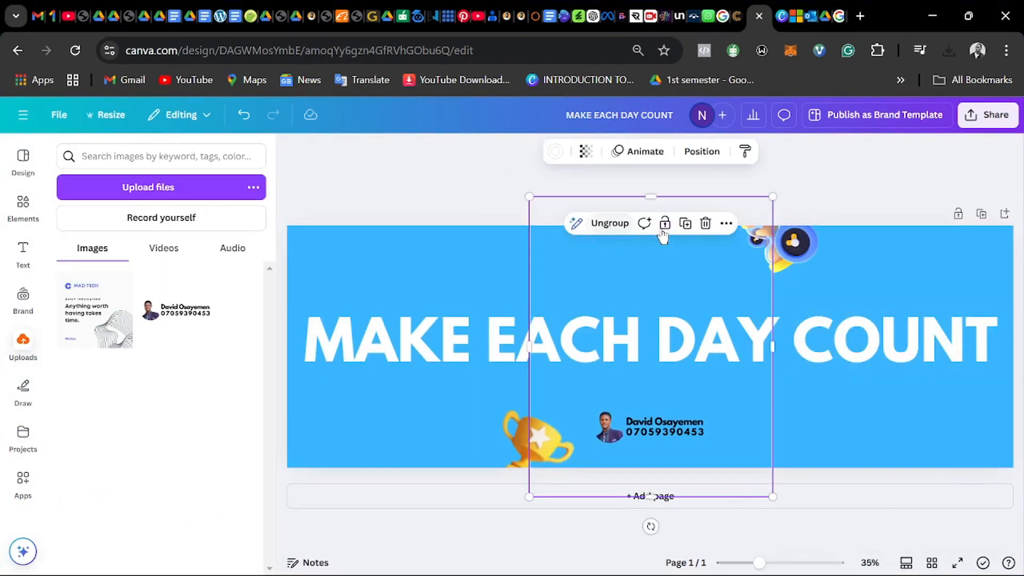
left_click(708, 230)
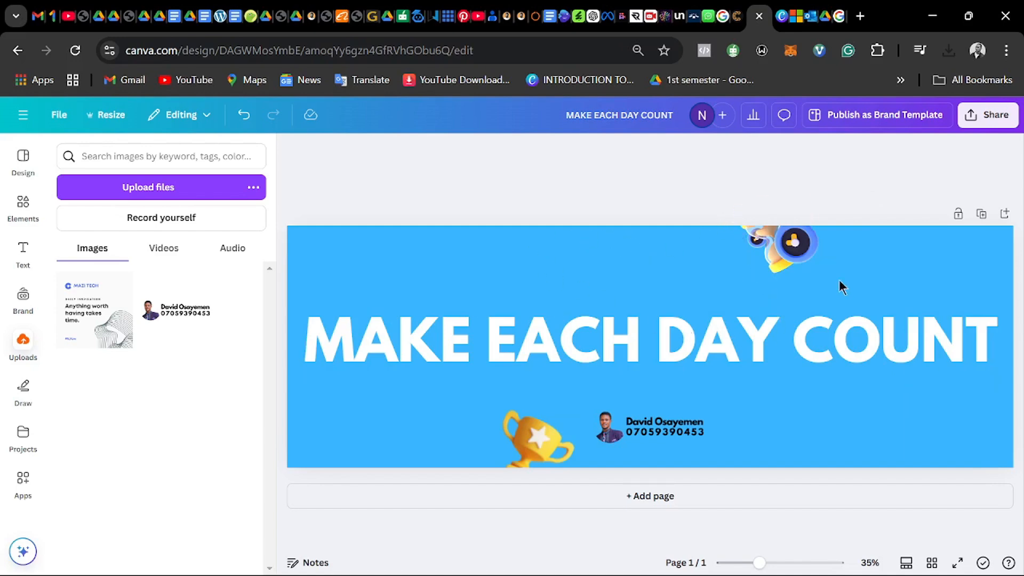
Step: Download the design as a JPG with size multiplier 3.125 and quality 100
left_click(994, 130)
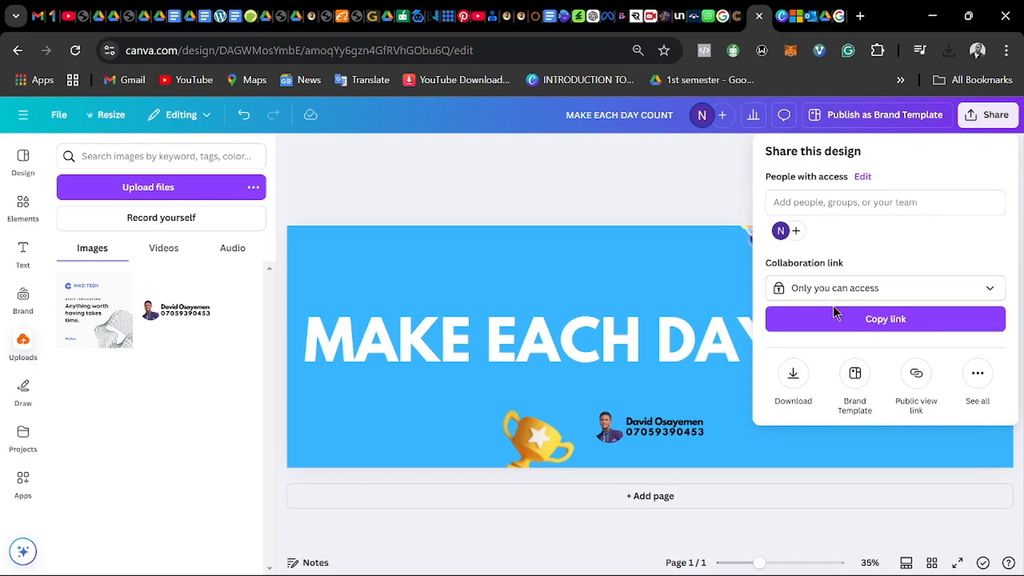
left_click(794, 376)
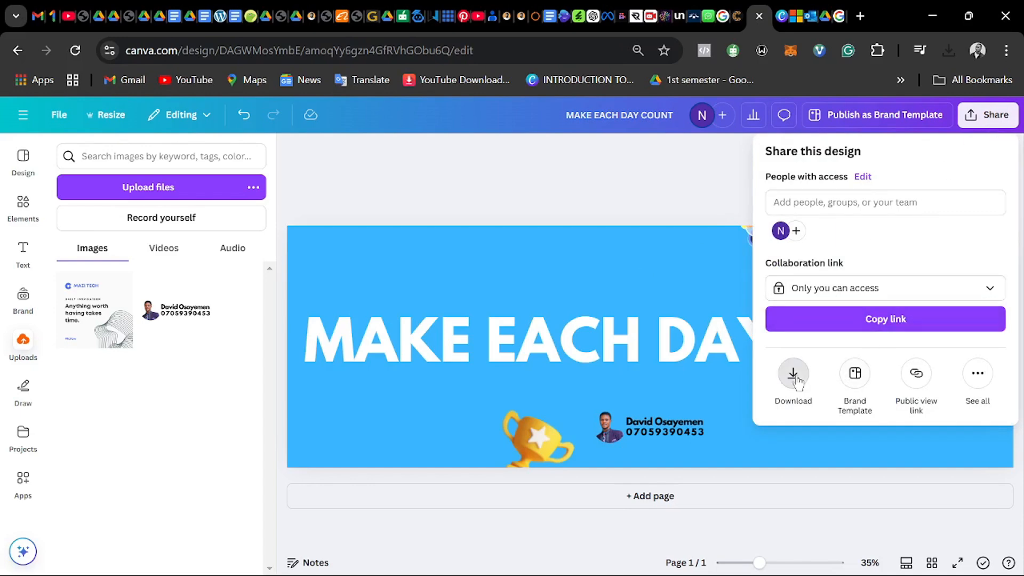
left_click(913, 213)
left_click(828, 247)
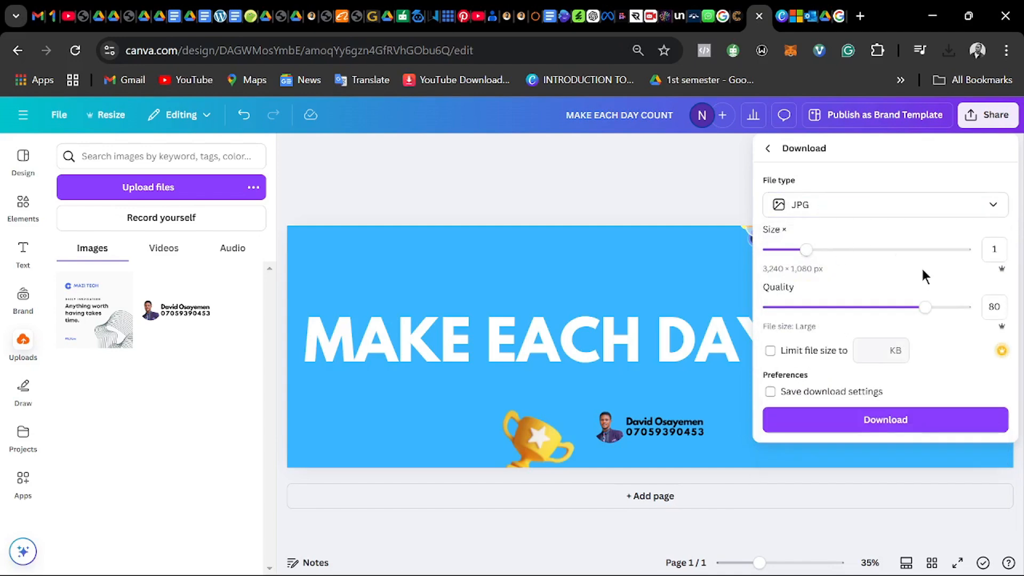
left_click_drag(806, 249, 1012, 245)
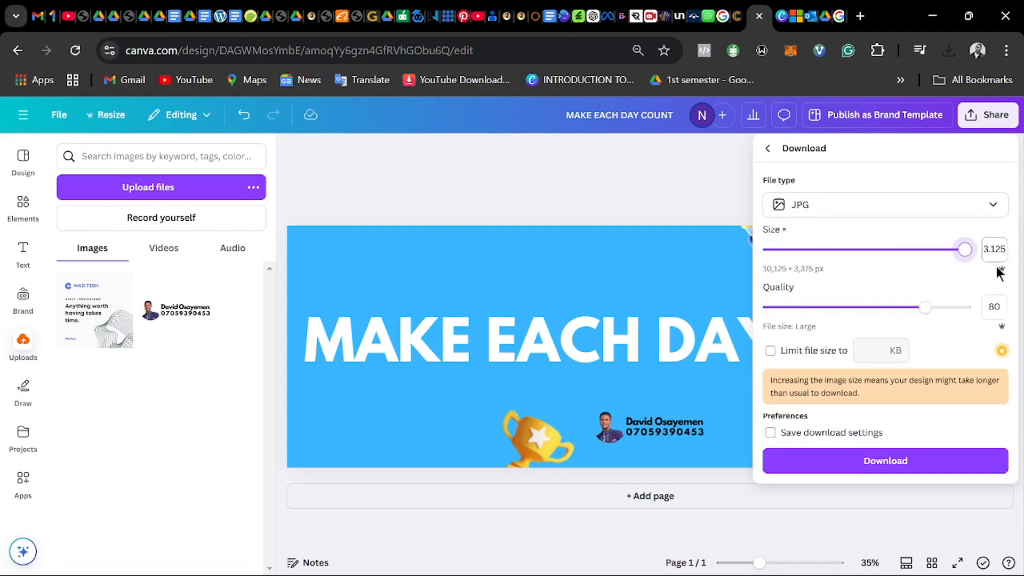
left_click_drag(926, 307, 986, 308)
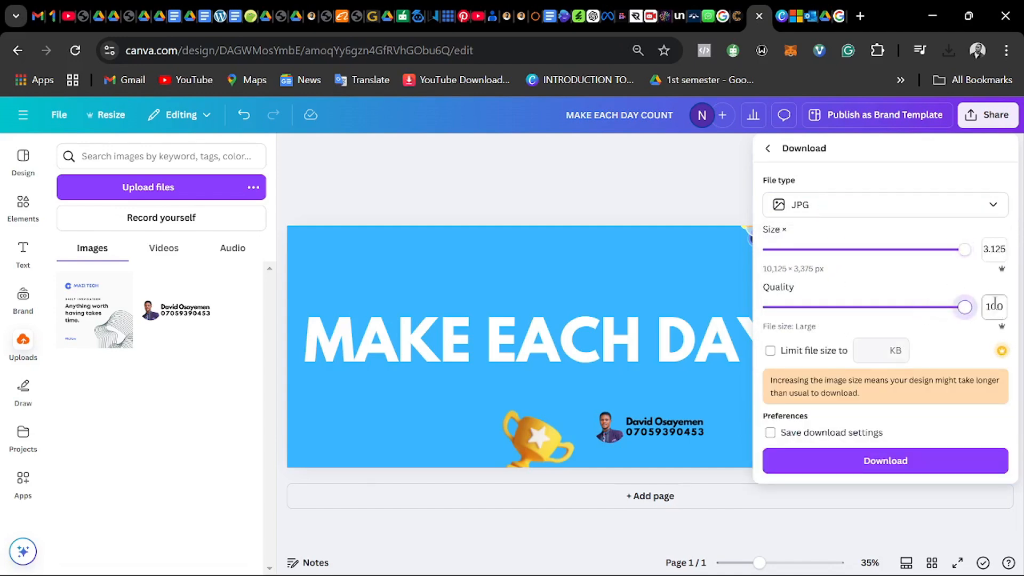
left_click(860, 461)
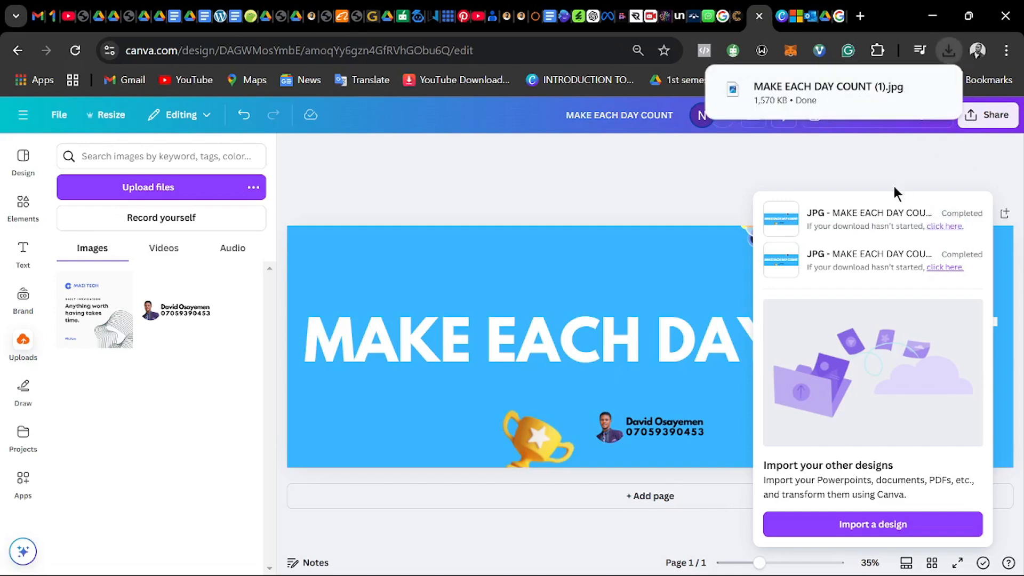
Step: Open the downloaded MAKE EACH DAY COUNT (1).jpg to check the banner, and return to the Canva design
left_click(830, 93)
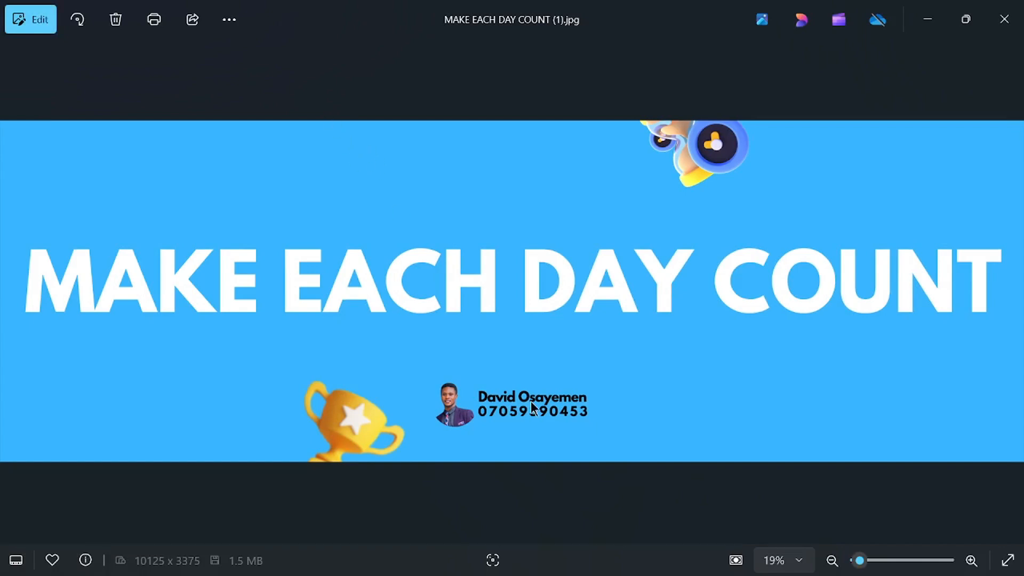
key("super+Tab")
left_click(415, 118)
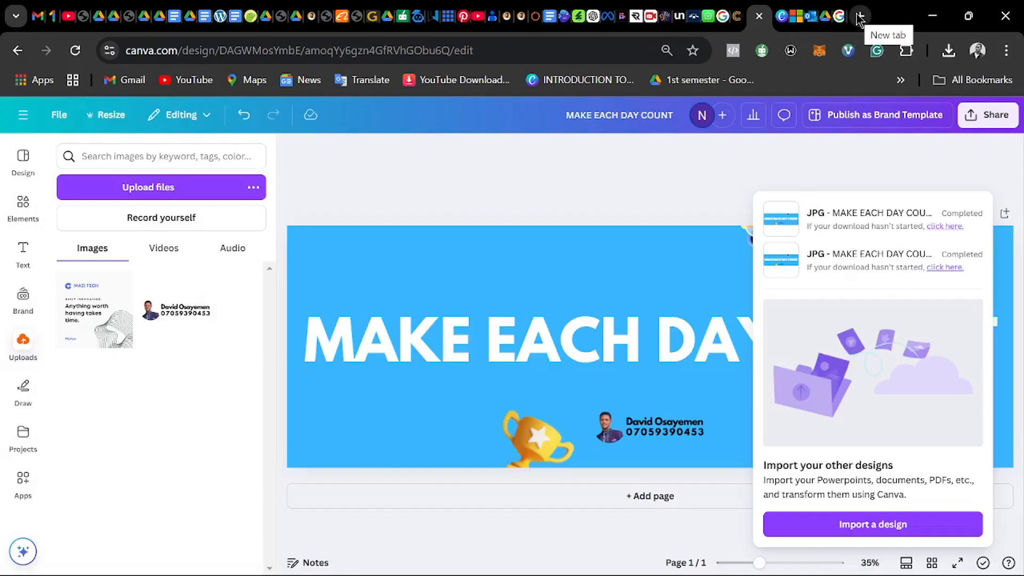
Step: Open pinetools.com in a new browser tab
left_click(859, 18)
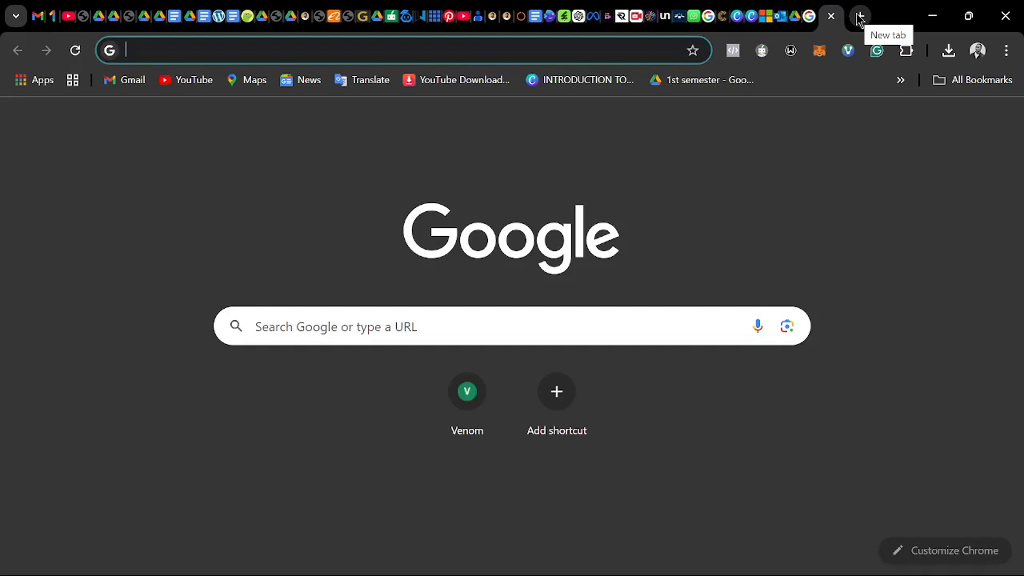
type("pinetools.com")
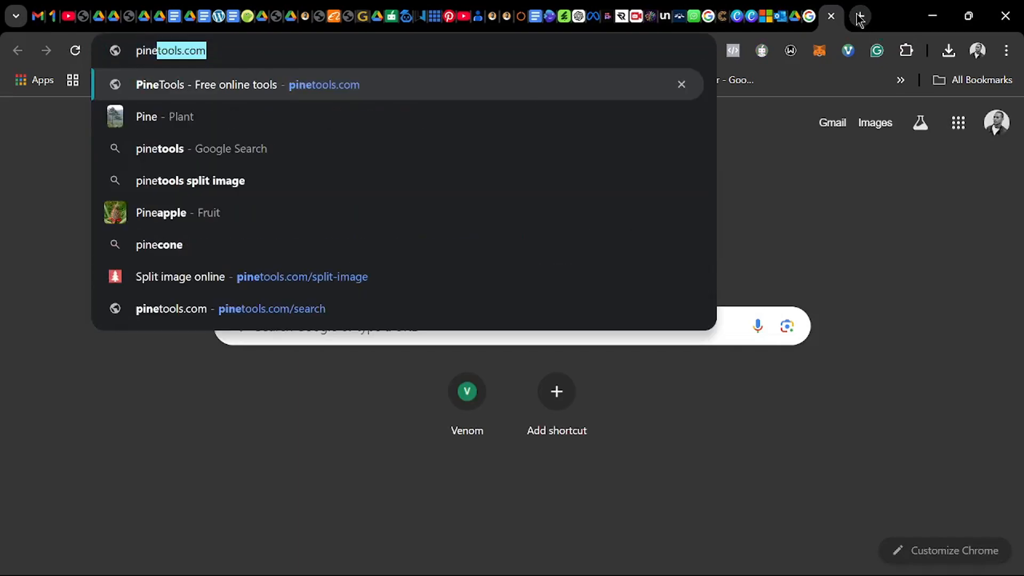
key("Return")
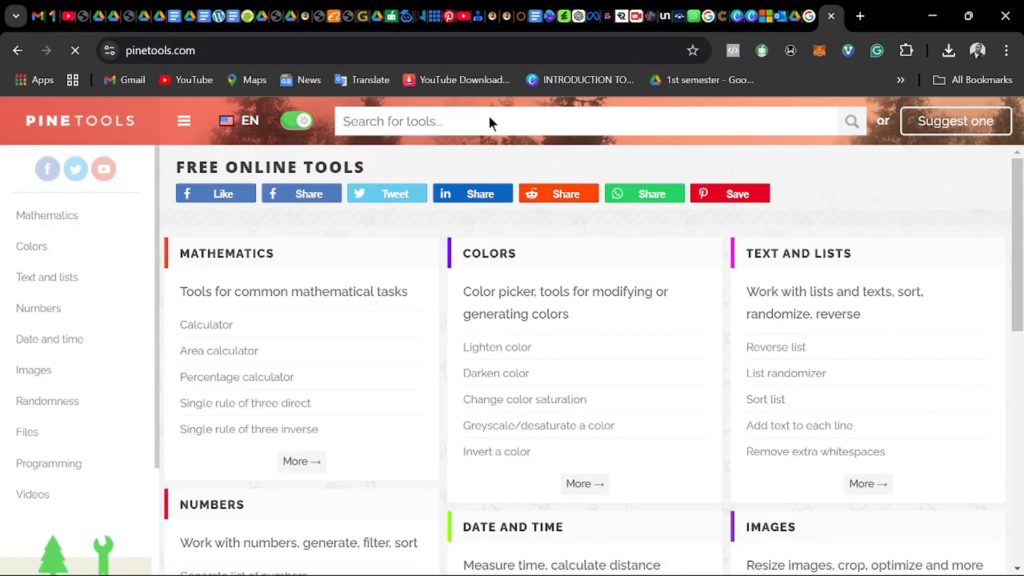
Step: Search the PineTools site for "split images"
scroll(574, 329, "down", 2)
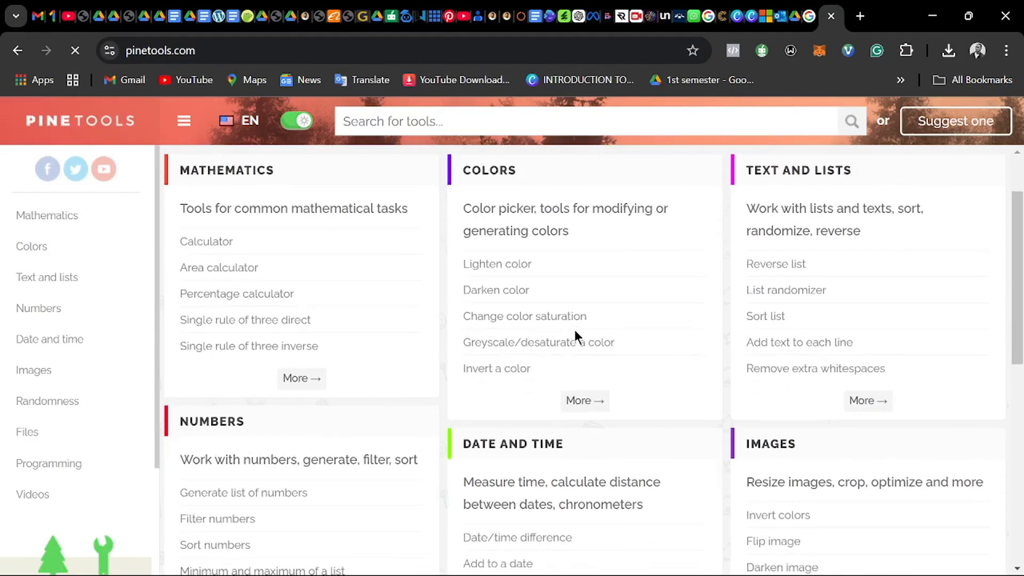
scroll(575, 330, "down", 2)
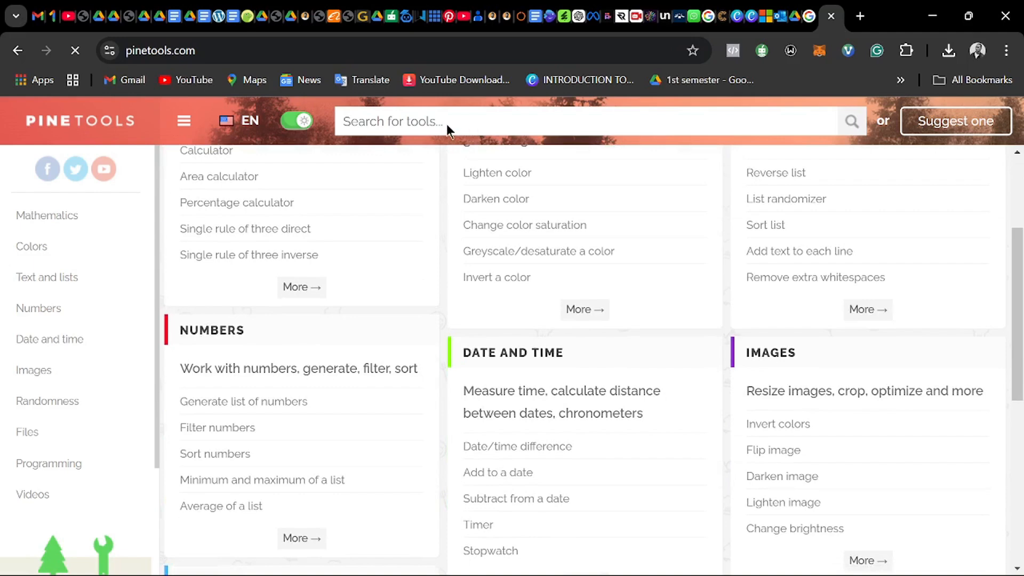
left_click(464, 121)
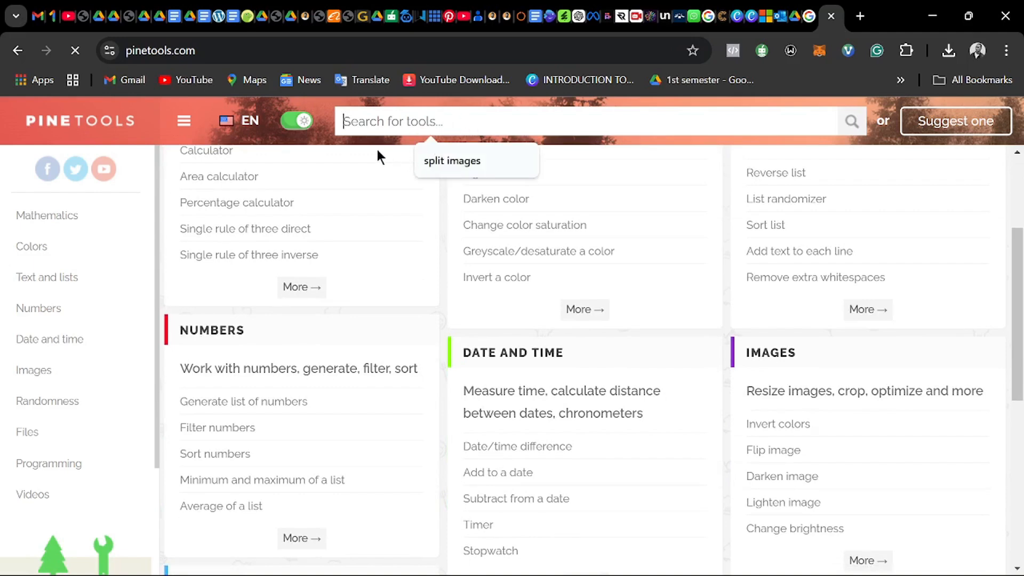
left_click(444, 159)
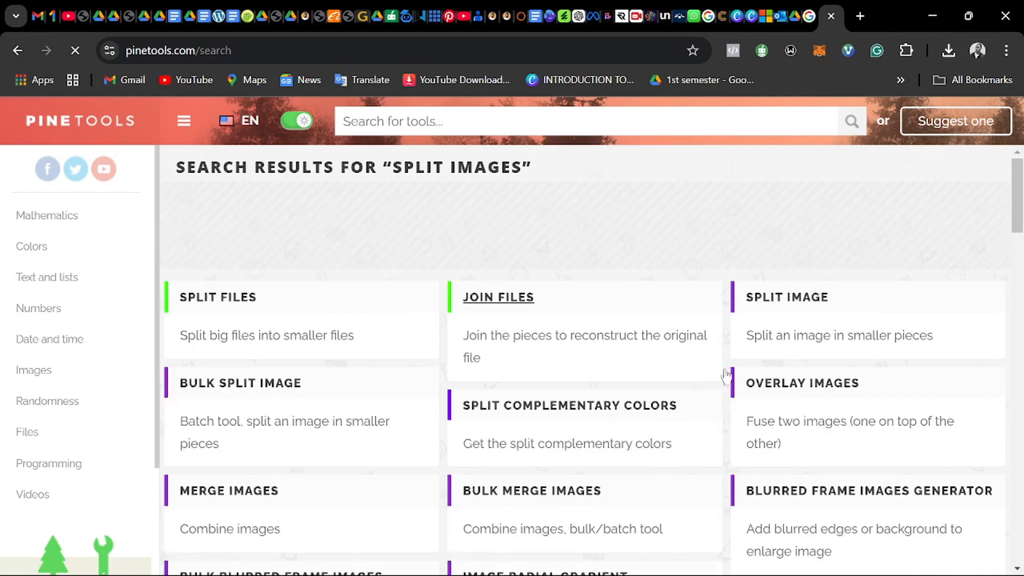
Step: Open the Split Image tool and load MAKE EACH DAY COUNT (1).jpg from Downloads as the input image
left_click(757, 304)
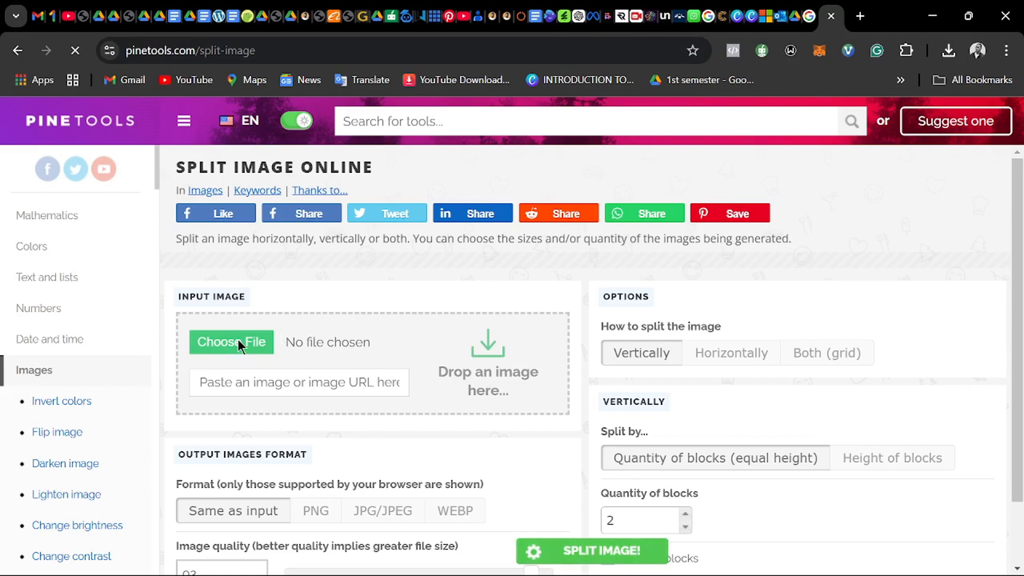
left_click(309, 357)
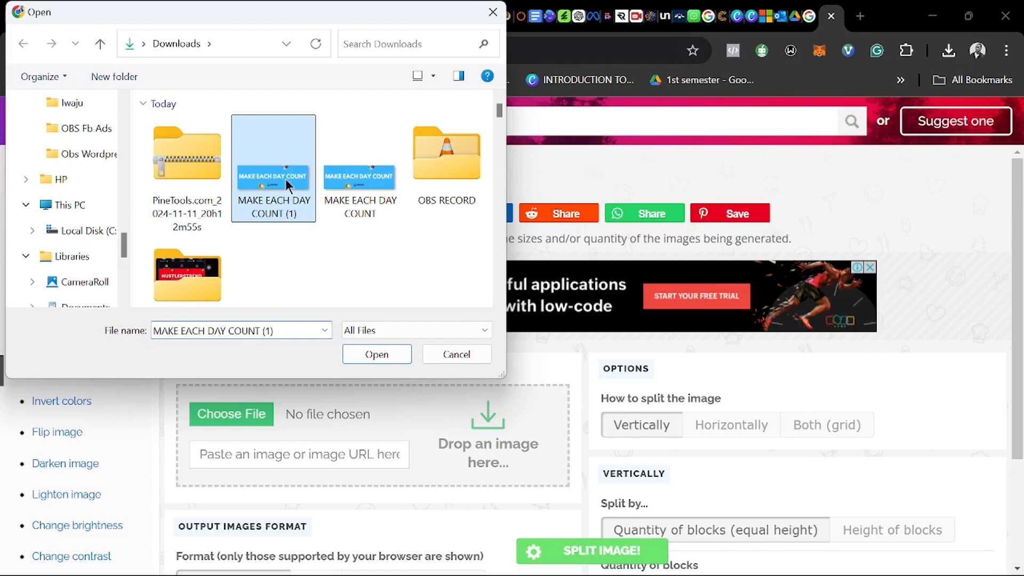
left_click(354, 353)
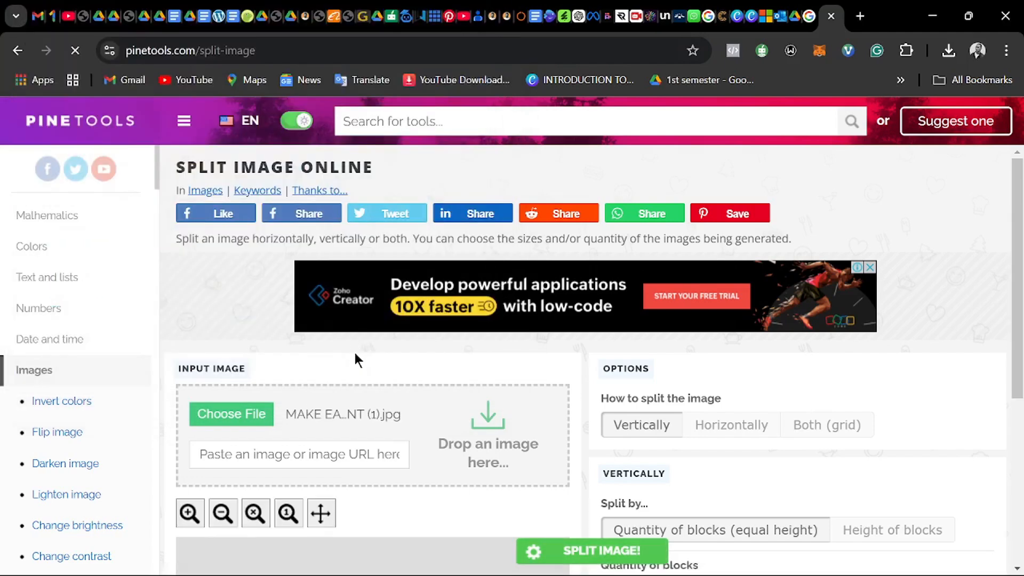
Step: Set the image to split horizontally by quantity of equal-width blocks, with 3 blocks
scroll(258, 435, "down", 3)
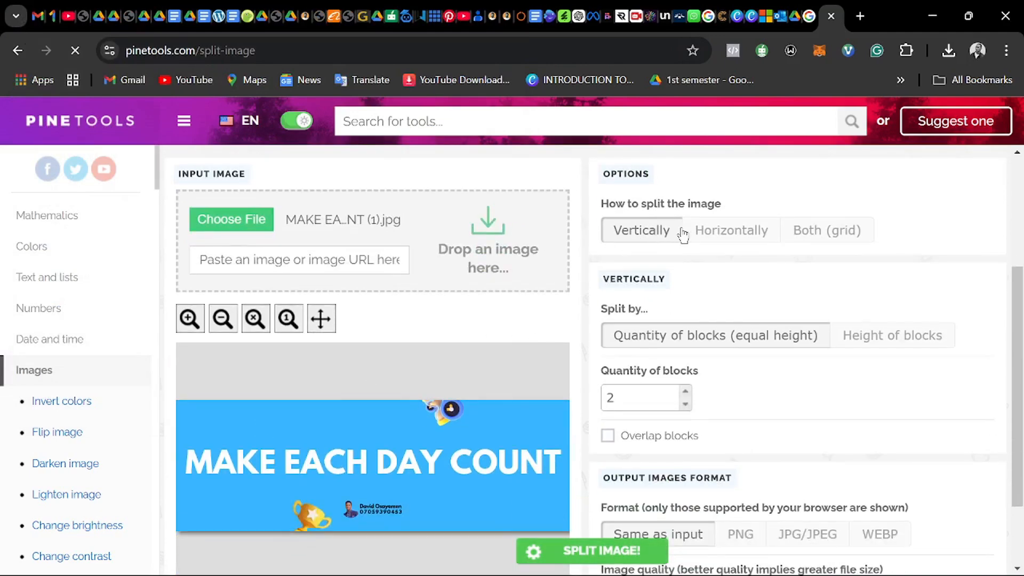
left_click(727, 232)
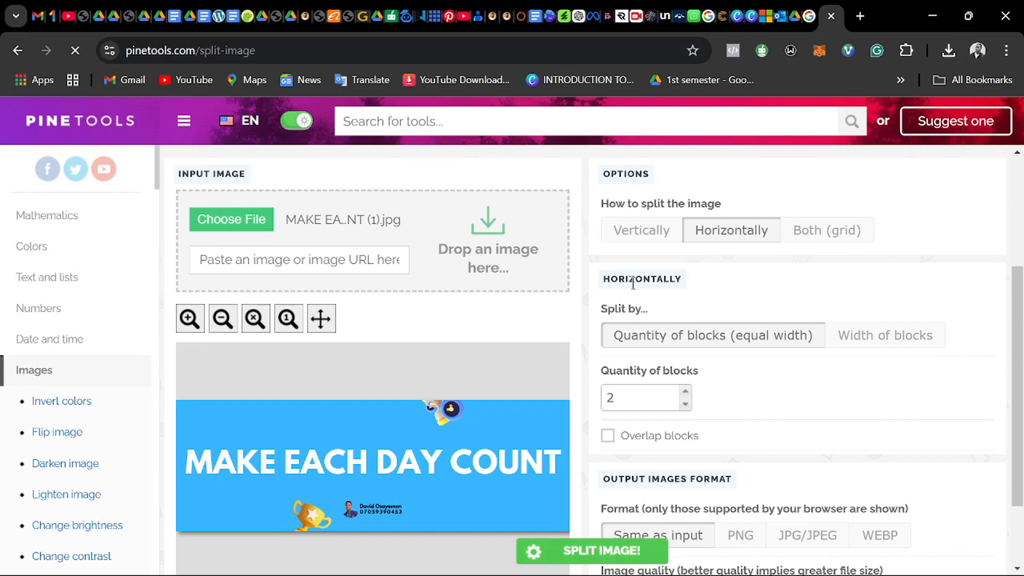
left_click(629, 394)
key("BackSpace")
type("3")
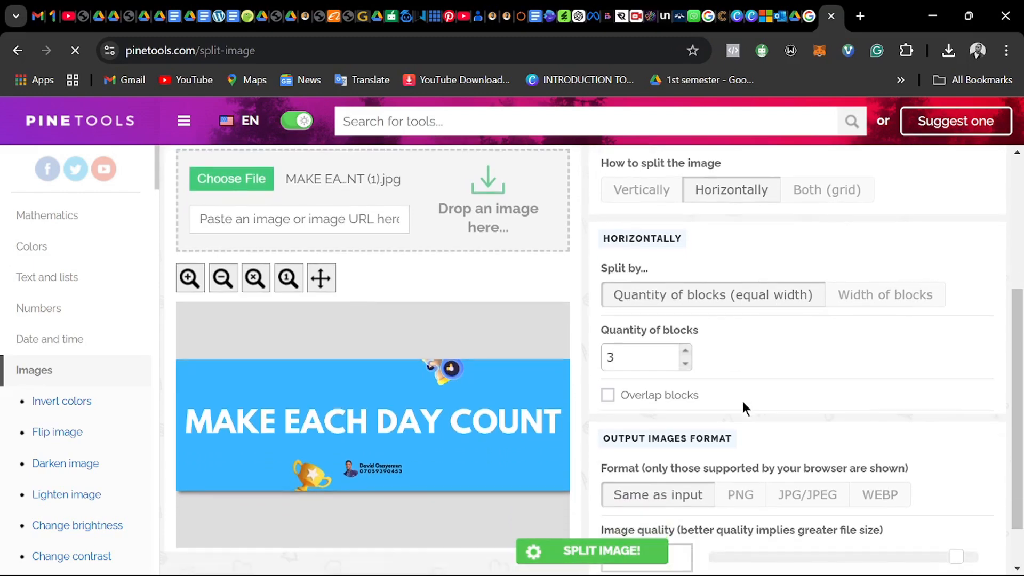
Step: Raise the output image quality to 100 and split the banner image
scroll(746, 408, "down", 3)
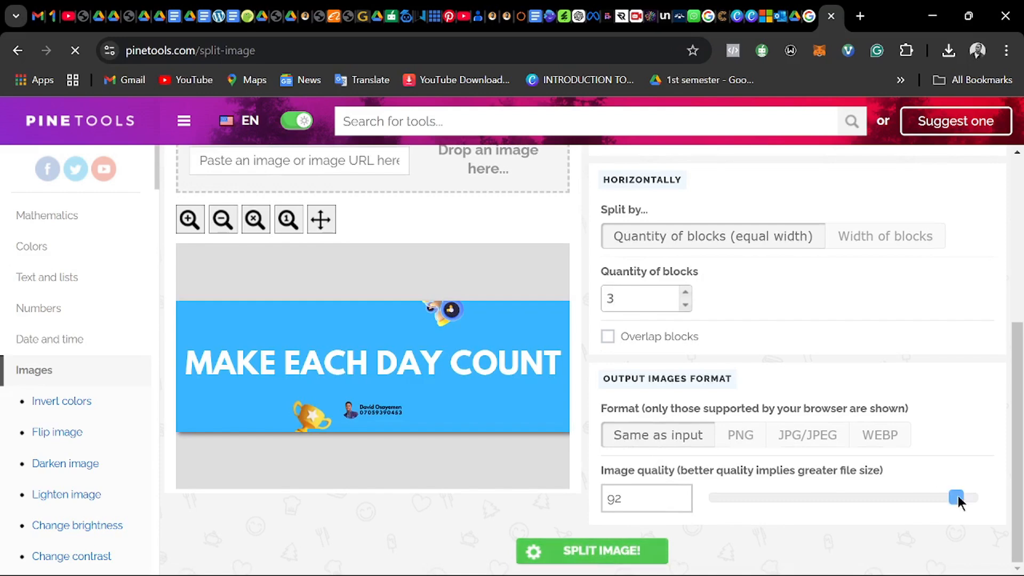
left_click_drag(956, 497, 984, 496)
left_click(569, 551)
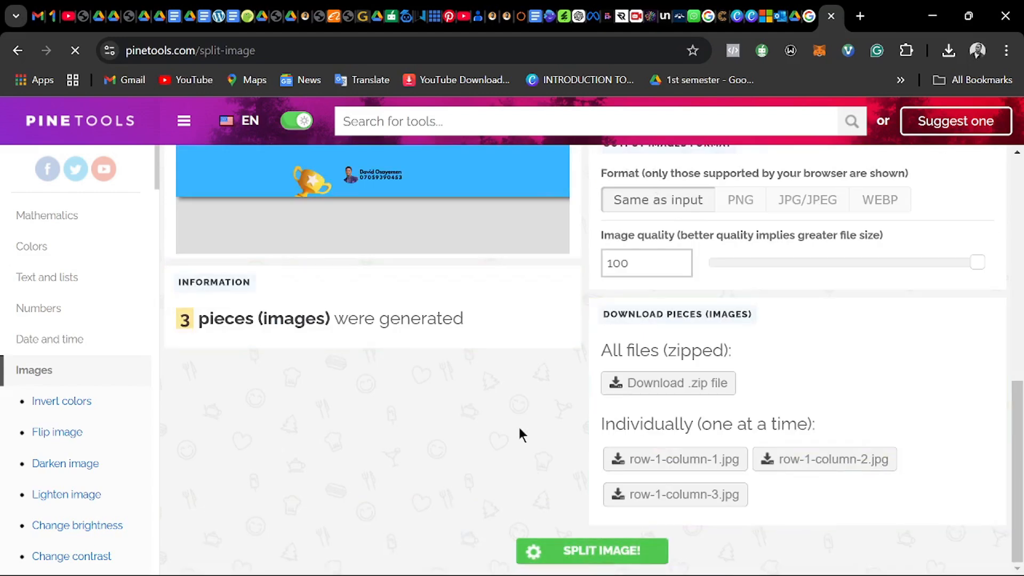
Step: Download all the generated image pieces together as a .zip file
scroll(414, 325, "up", 1)
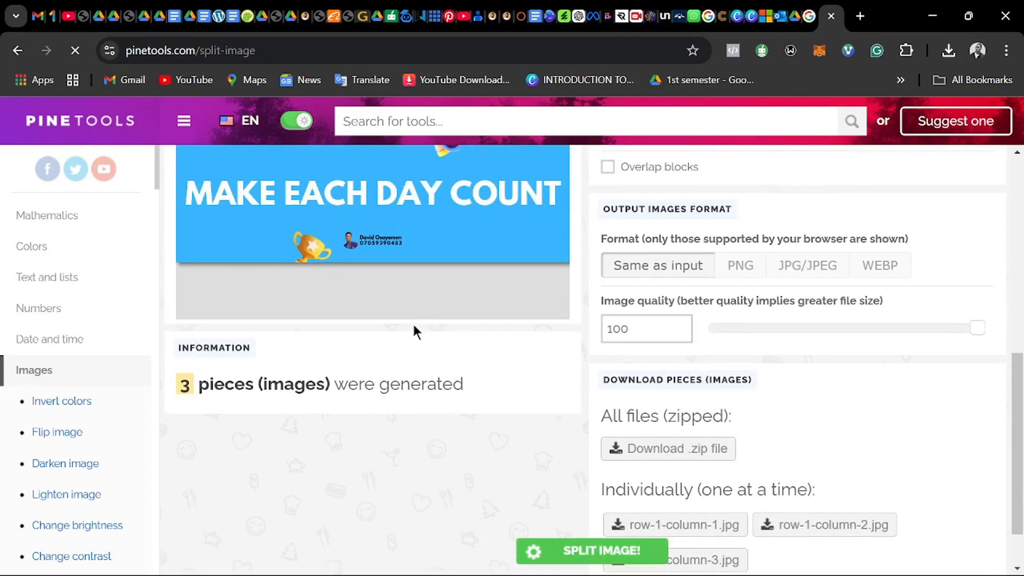
scroll(413, 323, "down", 1)
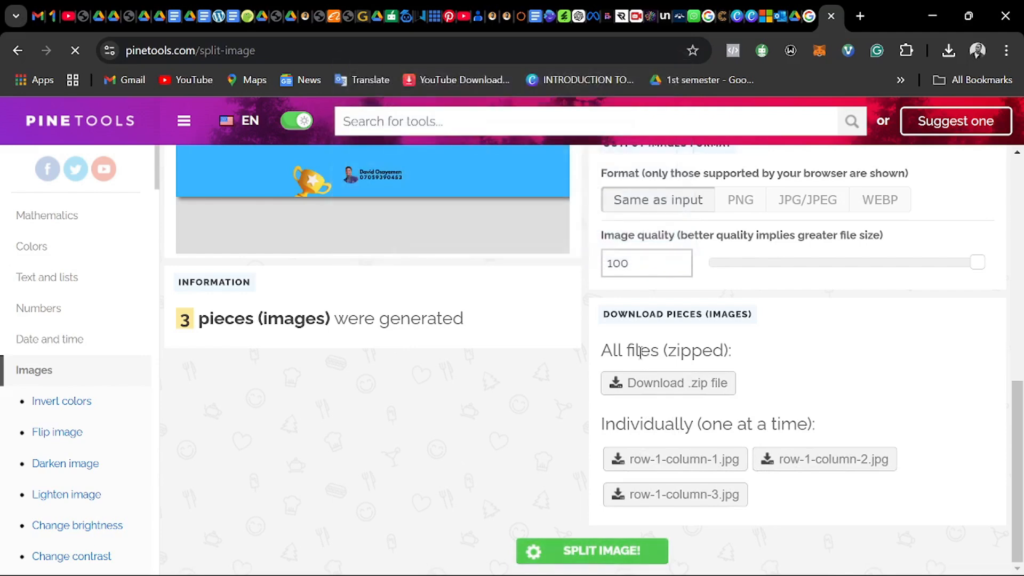
left_click(665, 382)
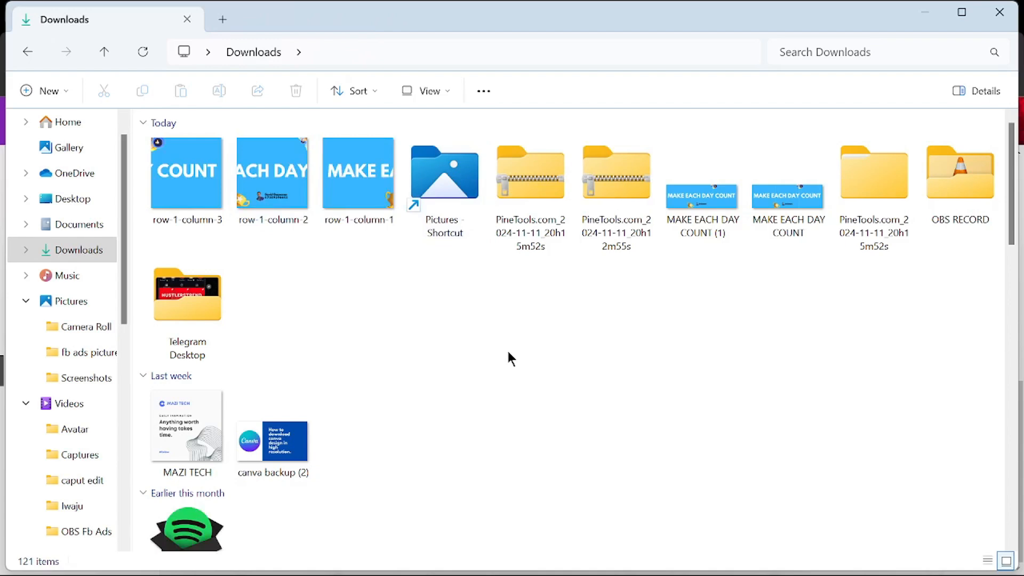
Step: Open row-1-column-1.jpg from the Downloads folder and view the pieces in order through row-1-column-3.jpg
double_click(358, 174)
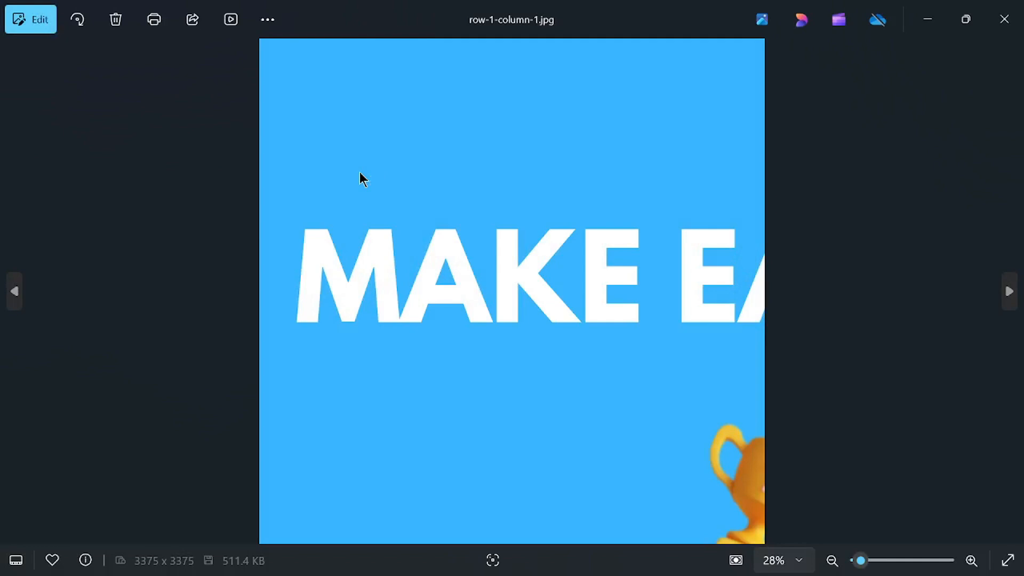
key("Right")
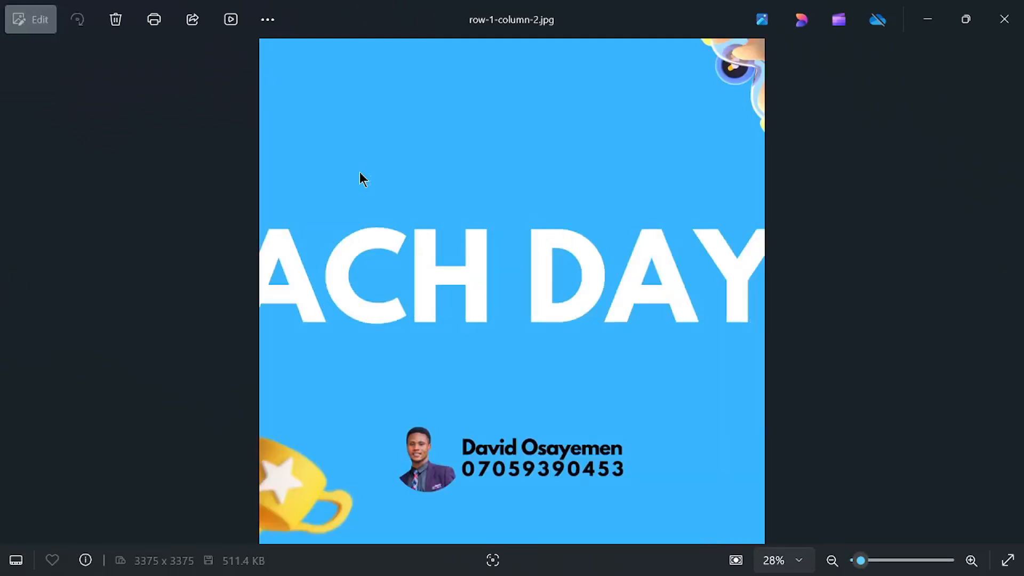
key("Right")
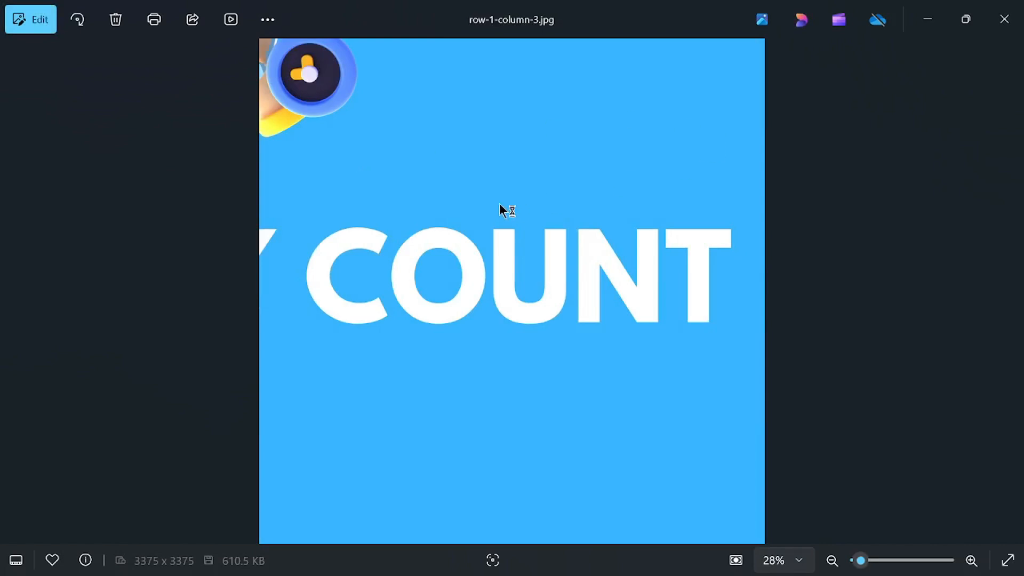
Step: Switch to the open reference image IMG_2816.PNG to examine its three-post Instagram banner layout
key("super+Tab")
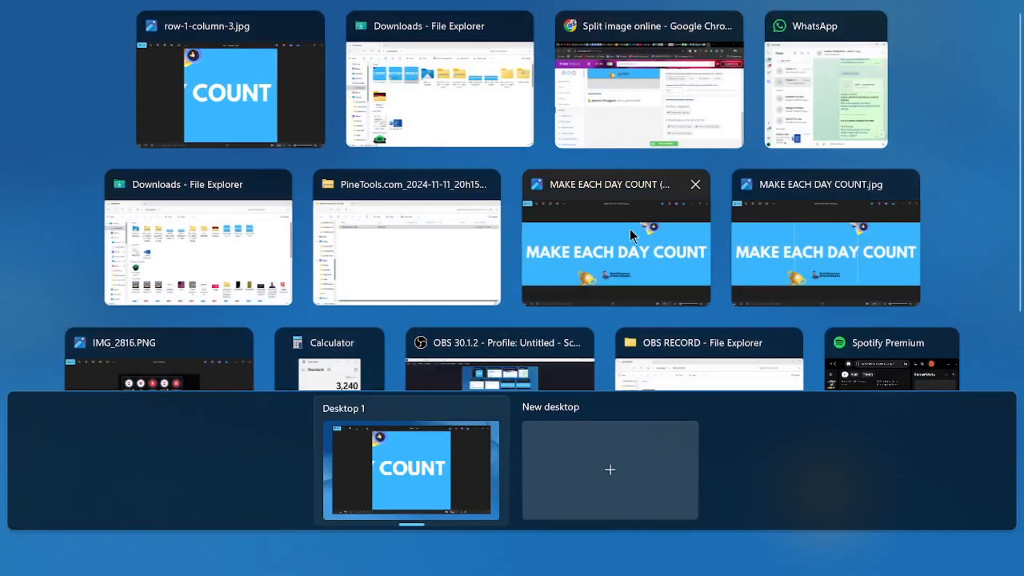
key("Escape")
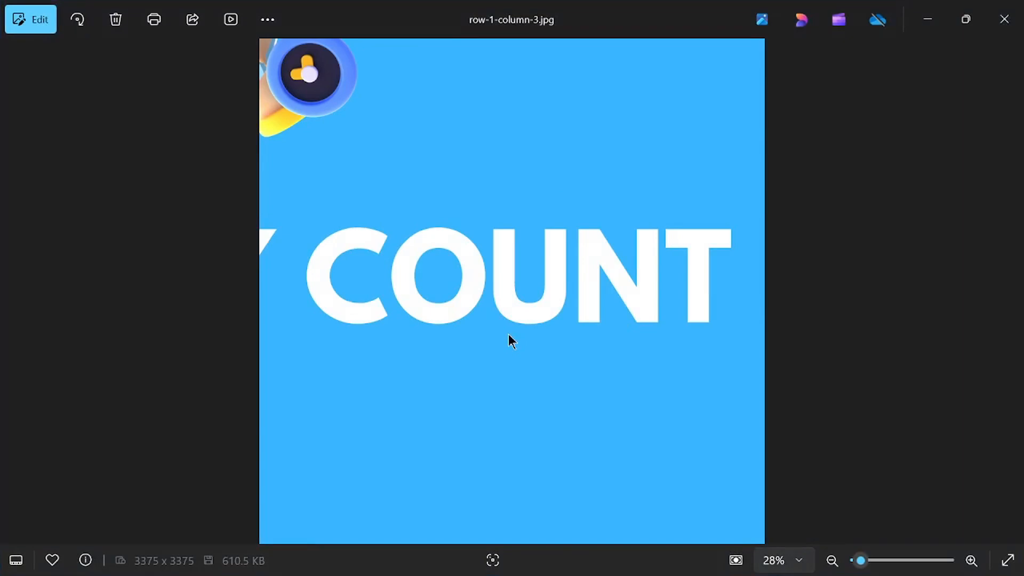
key("super+Tab")
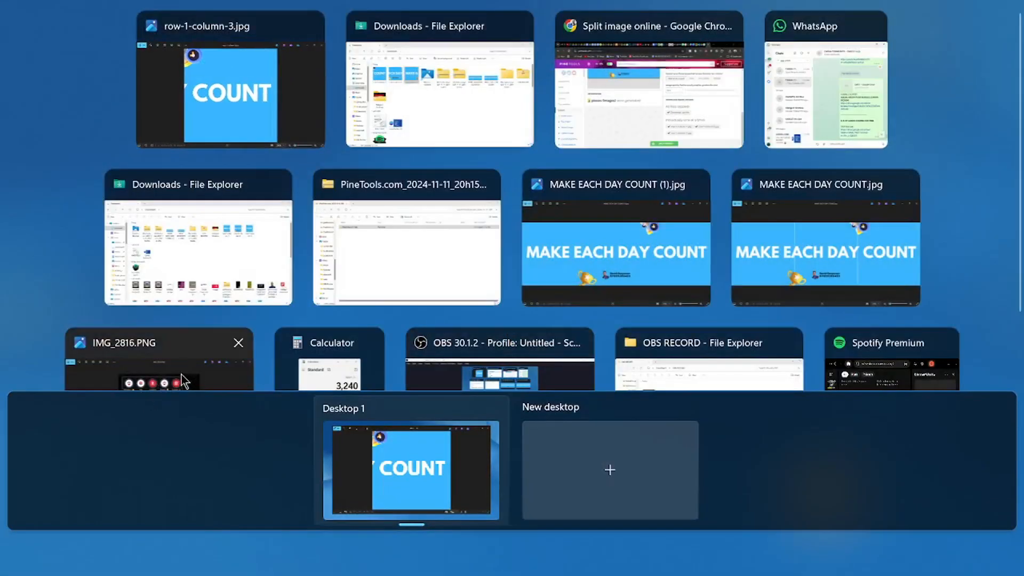
left_click(183, 380)
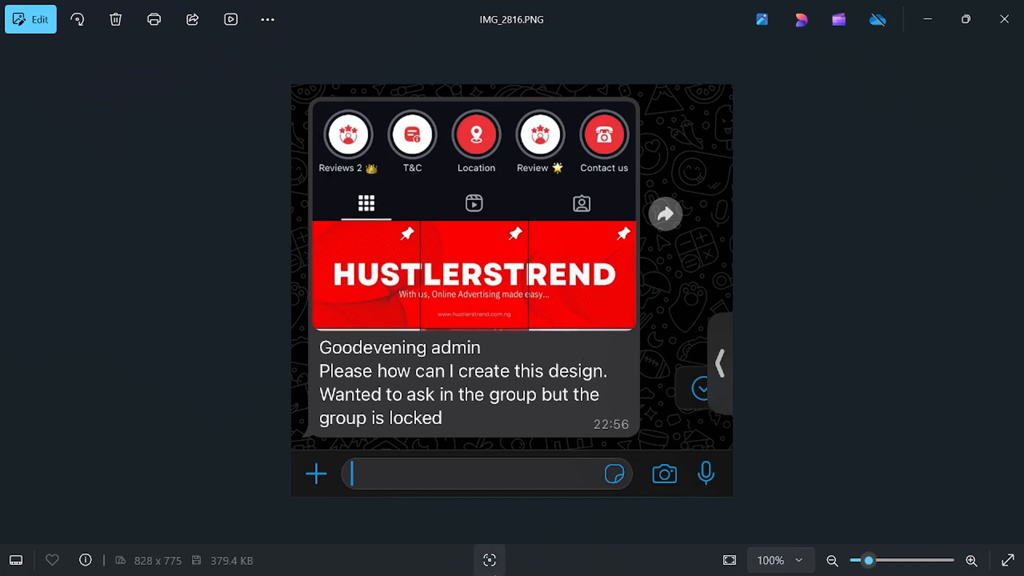
Step: Return to row-1-column-3.jpg, go back to row-1-column-1.jpg and view the three pieces in order again
key("super+Tab")
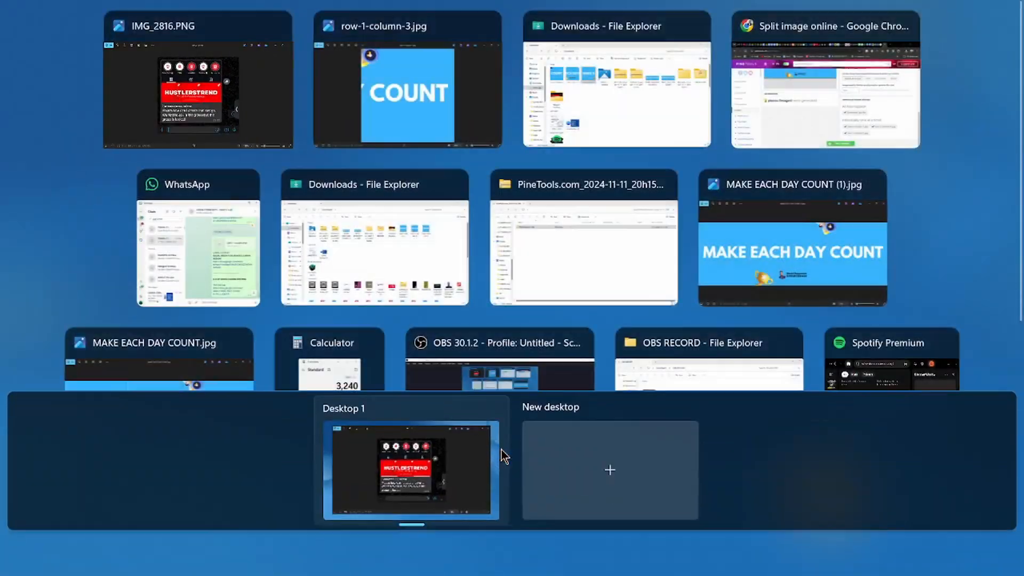
left_click(406, 62)
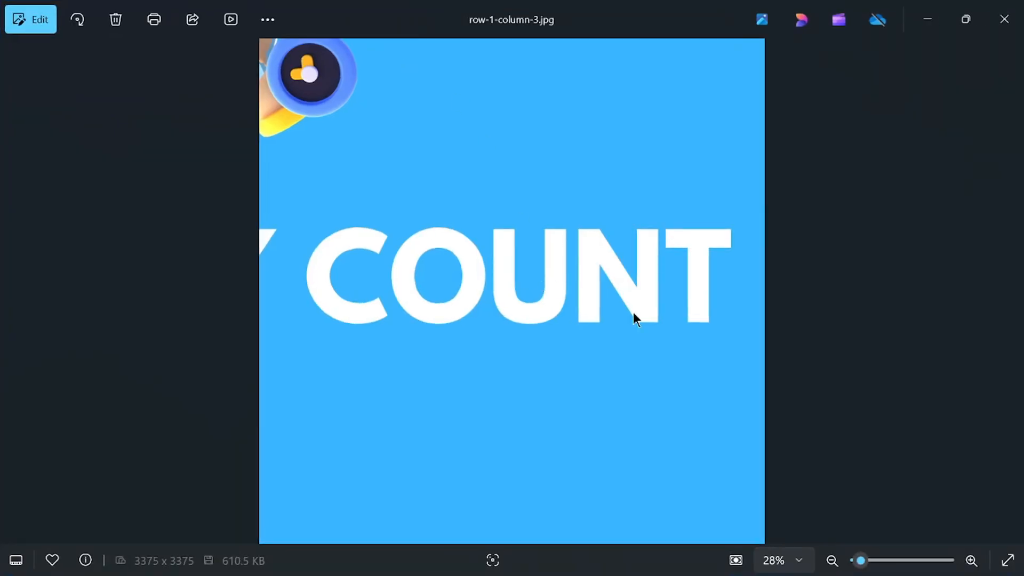
key("Left")
key("Left")
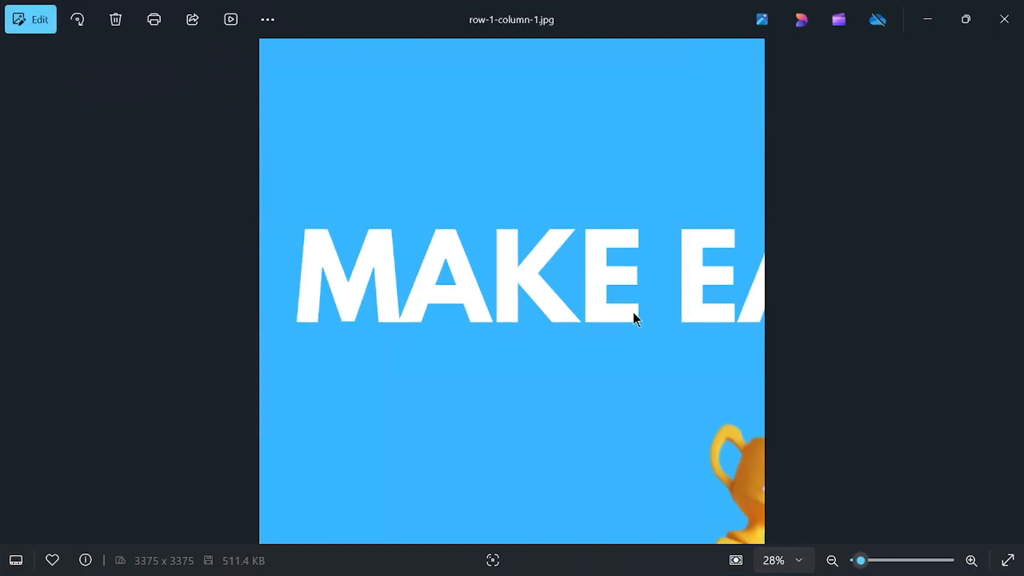
key("Right")
key("Right")
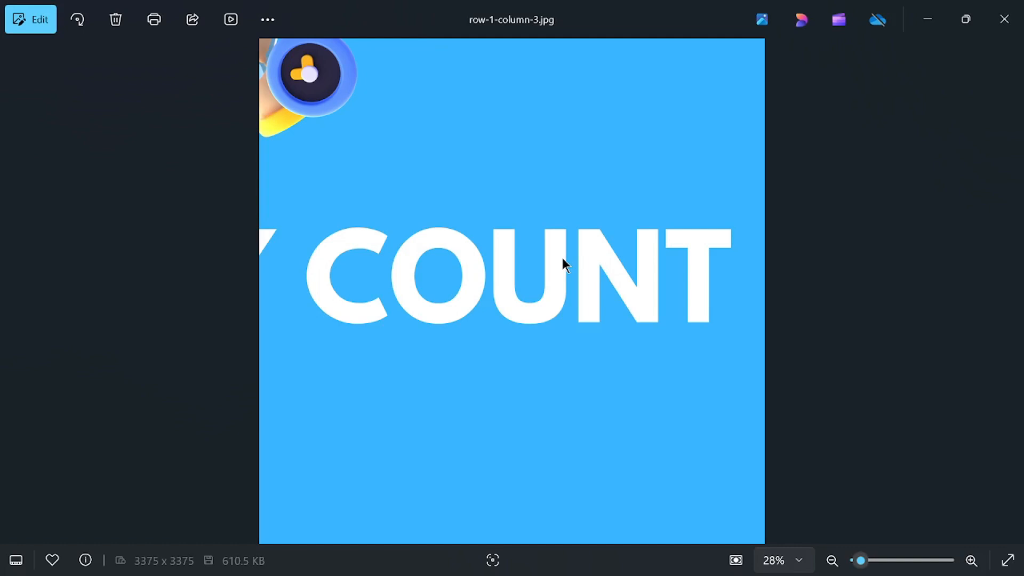
Step: Show the overview of all open windows
key("super+Tab")
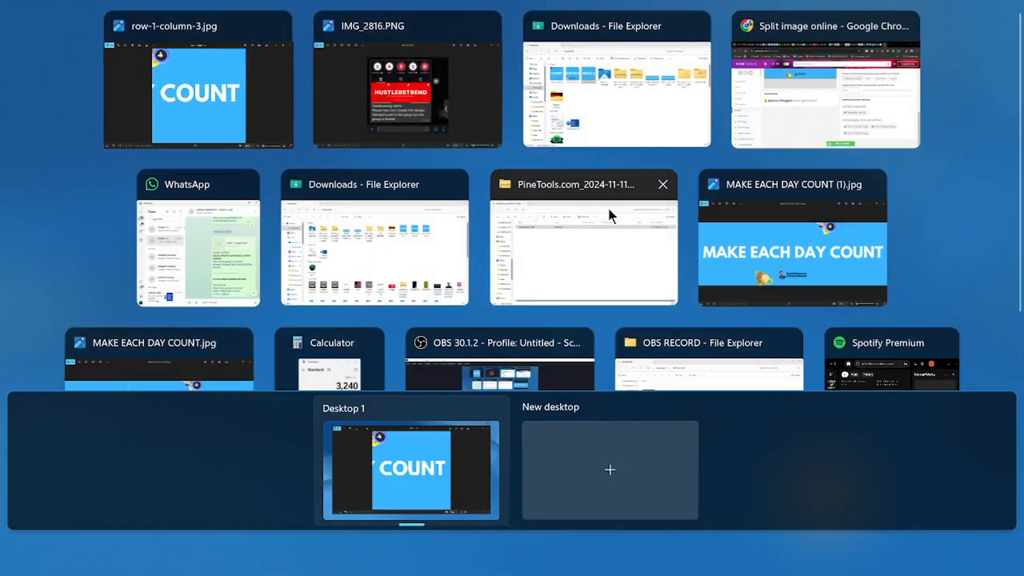